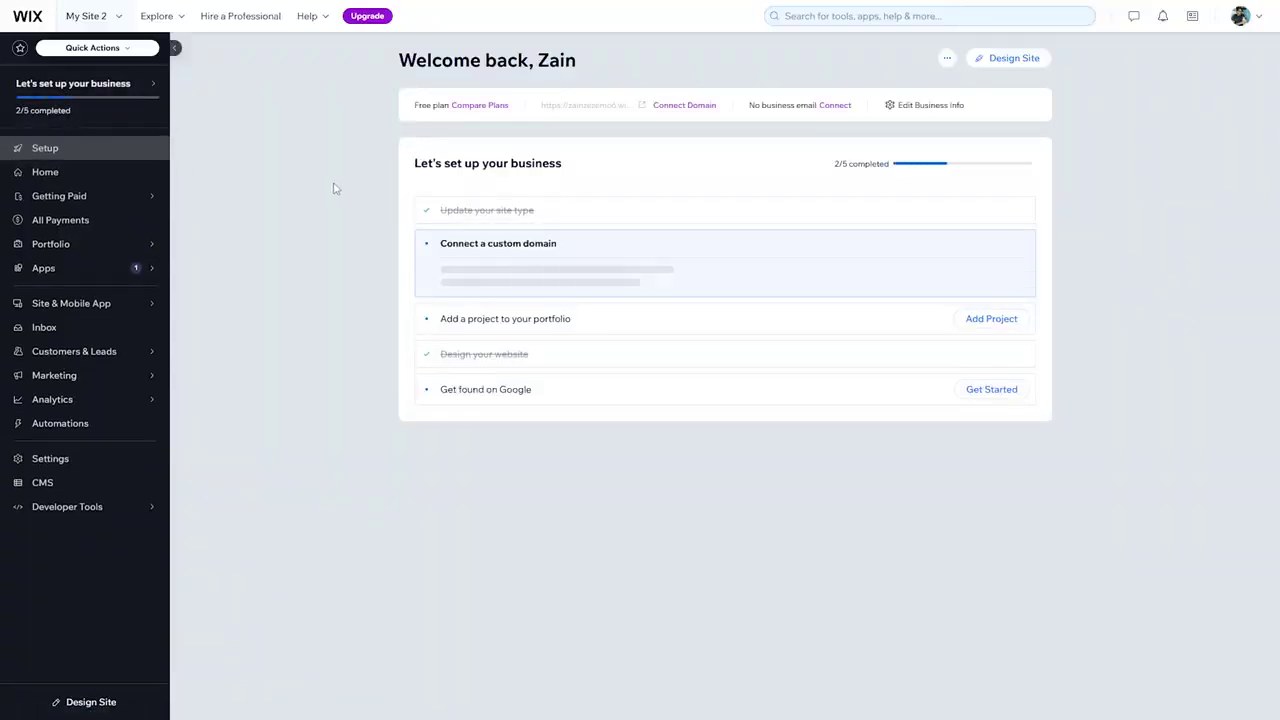
# - Open the site in the editor and open the content management panel from a 'CMS' search
pyautogui.click(1025, 67)
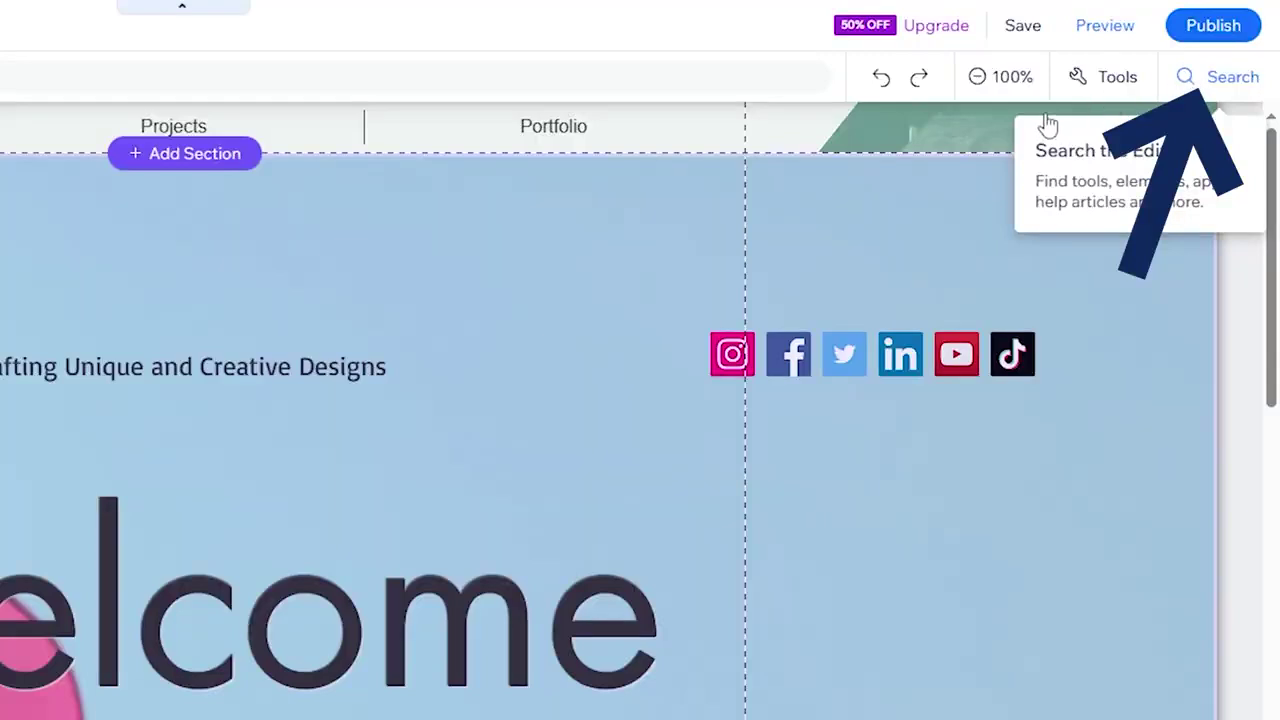
pyautogui.click(1178, 85)
pyautogui.write('CMS')
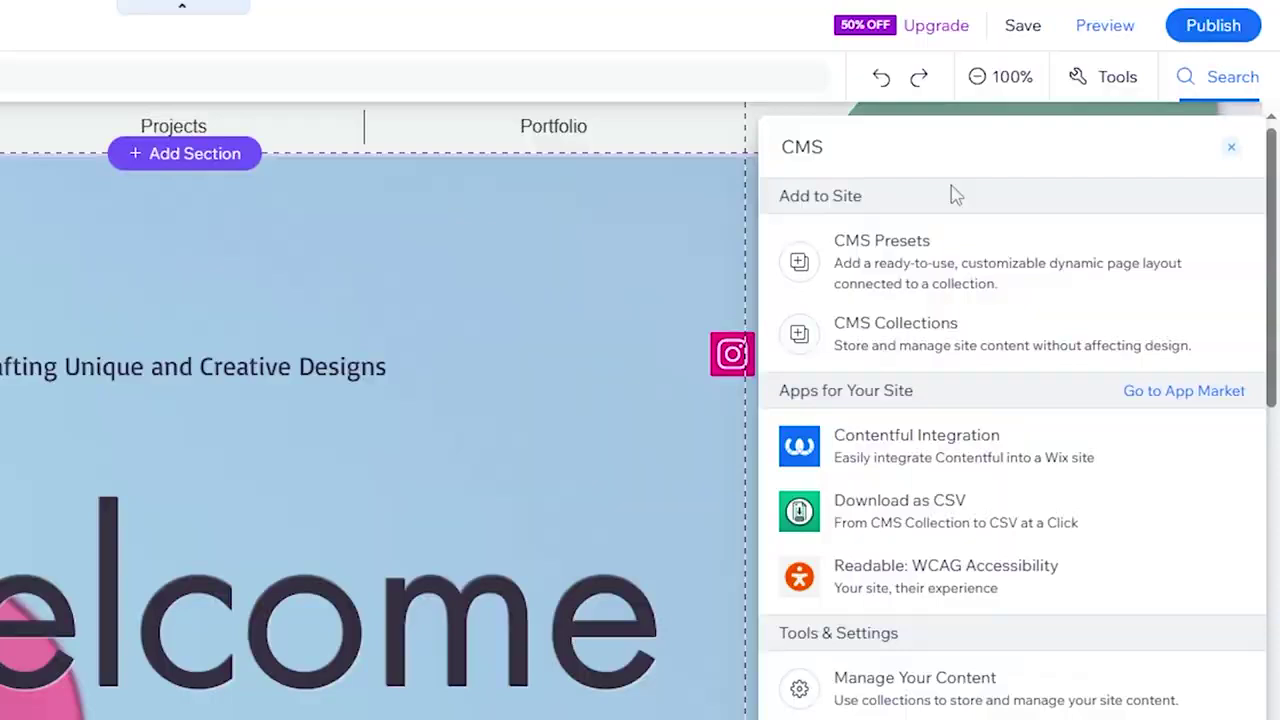
pyautogui.scroll(-1, 955, 550)
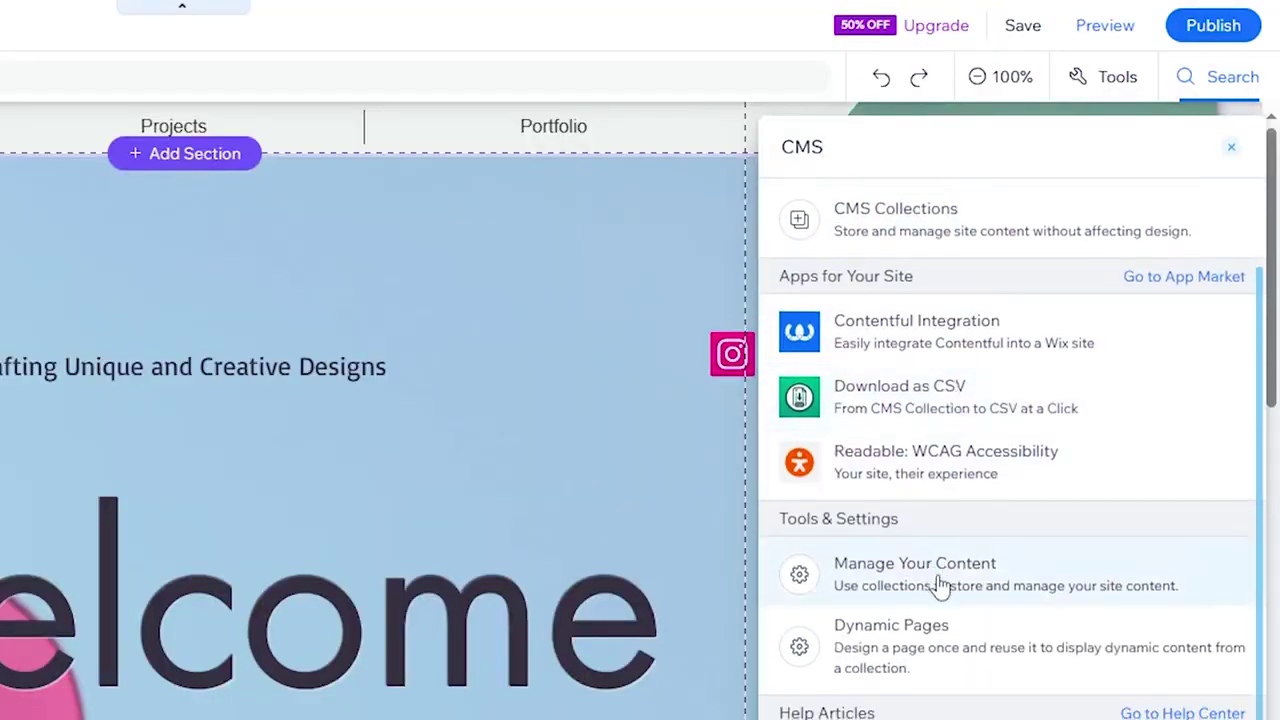
pyautogui.scroll(-1, 932, 430)
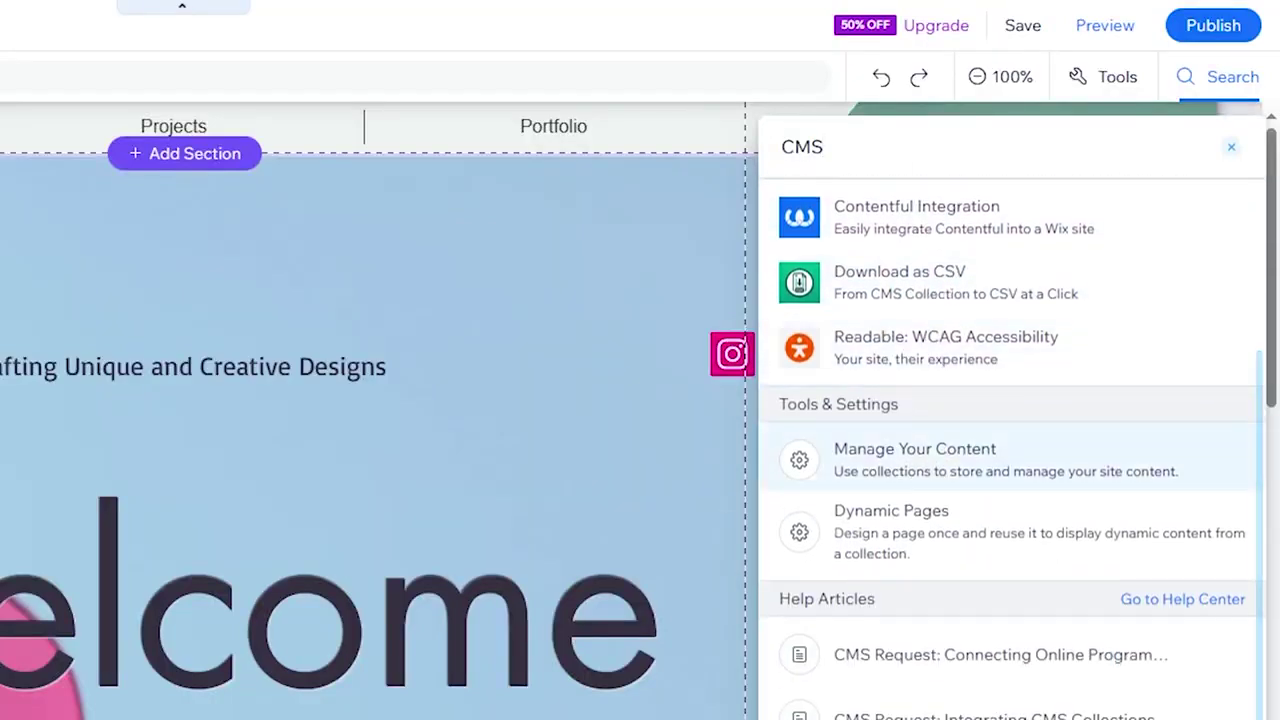
pyautogui.click(915, 450)
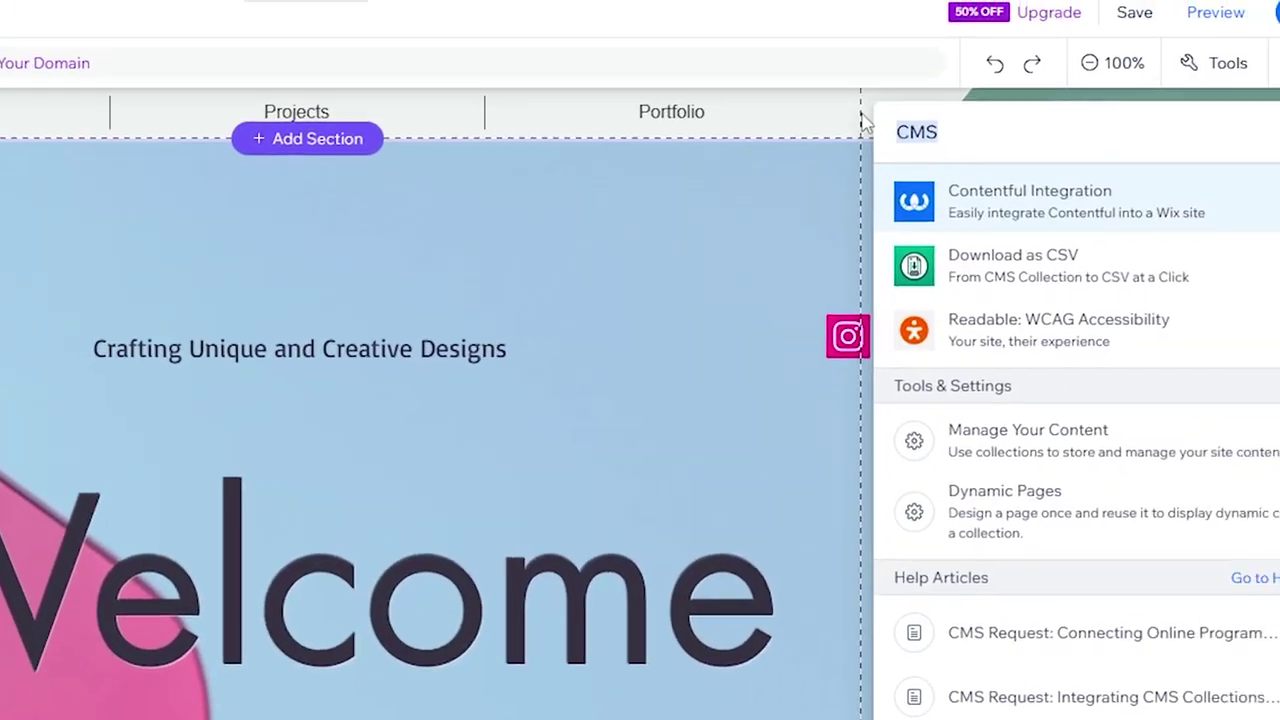
# - Search for 'dynamic' and open the Dynamic Pages options for adding dynamic pages
pyautogui.write('pag')
pyautogui.press('BackSpace')
pyautogui.press('BackSpace')
pyautogui.press('BackSpace')
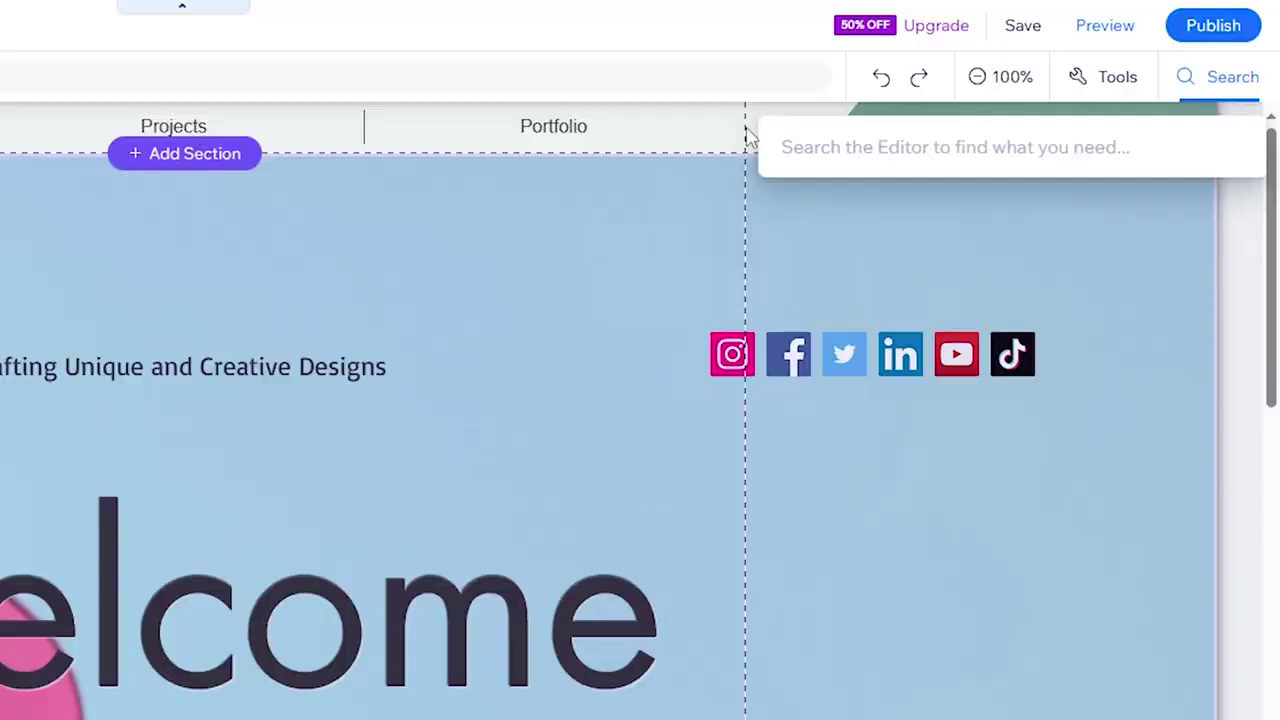
pyautogui.write('dynamic')
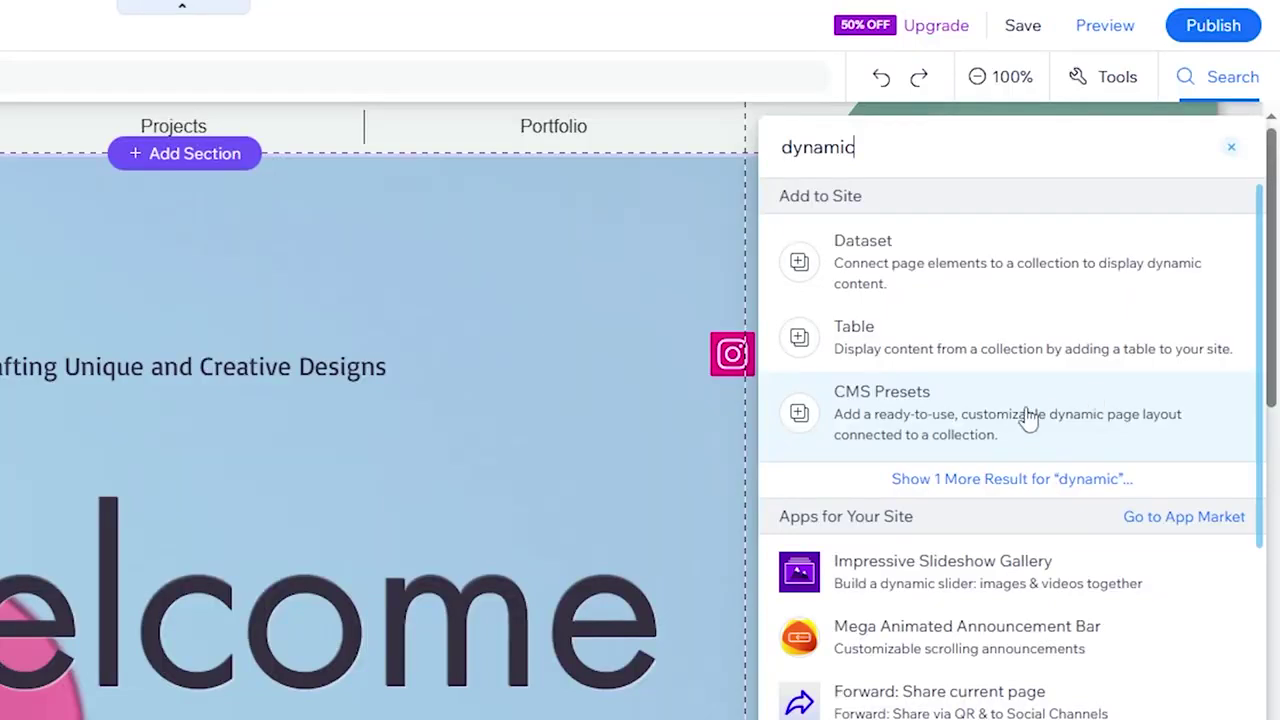
pyautogui.scroll(-3, 1028, 414)
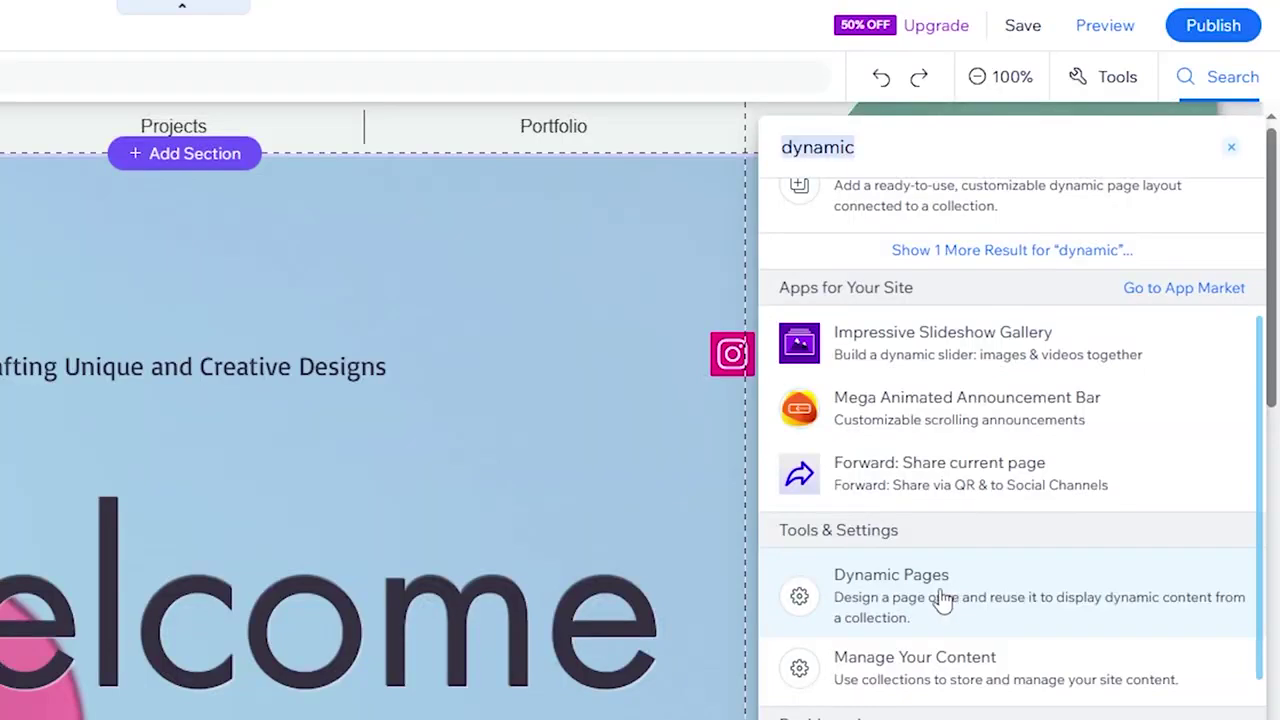
pyautogui.click(955, 598)
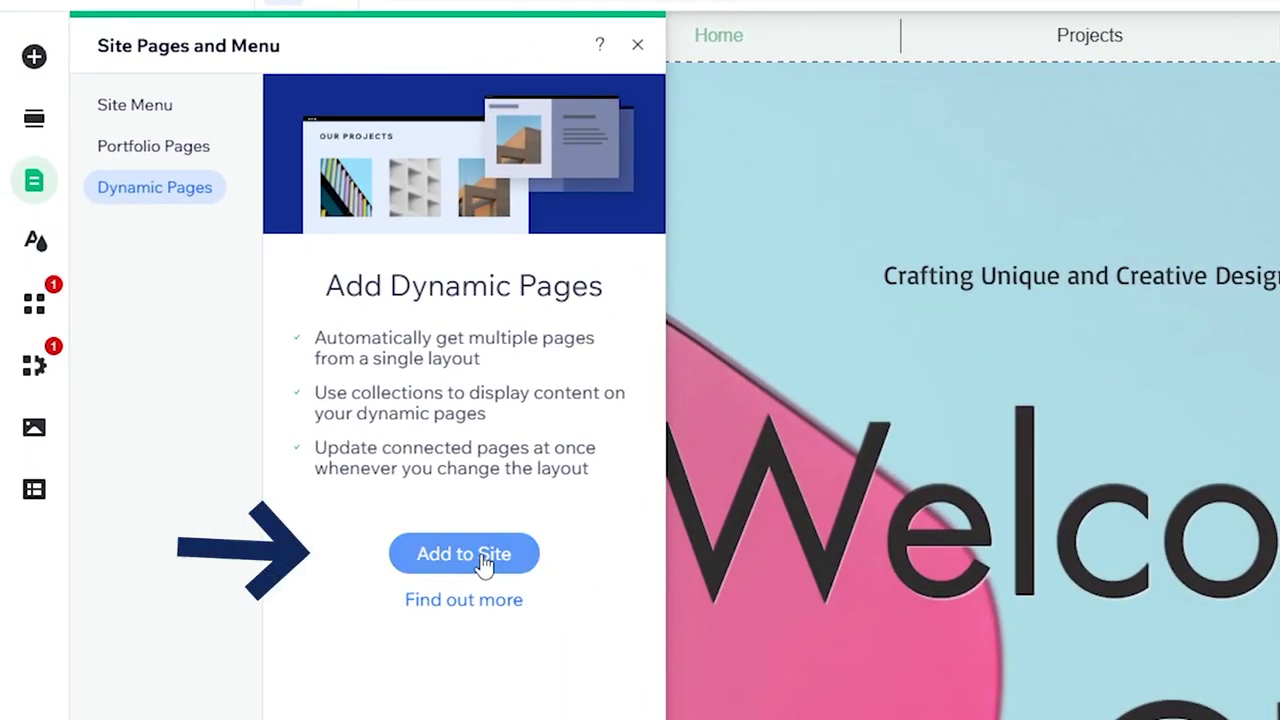
# - Add the Team preset to the site, creating a Team collection with six sample members
pyautogui.click(483, 562)
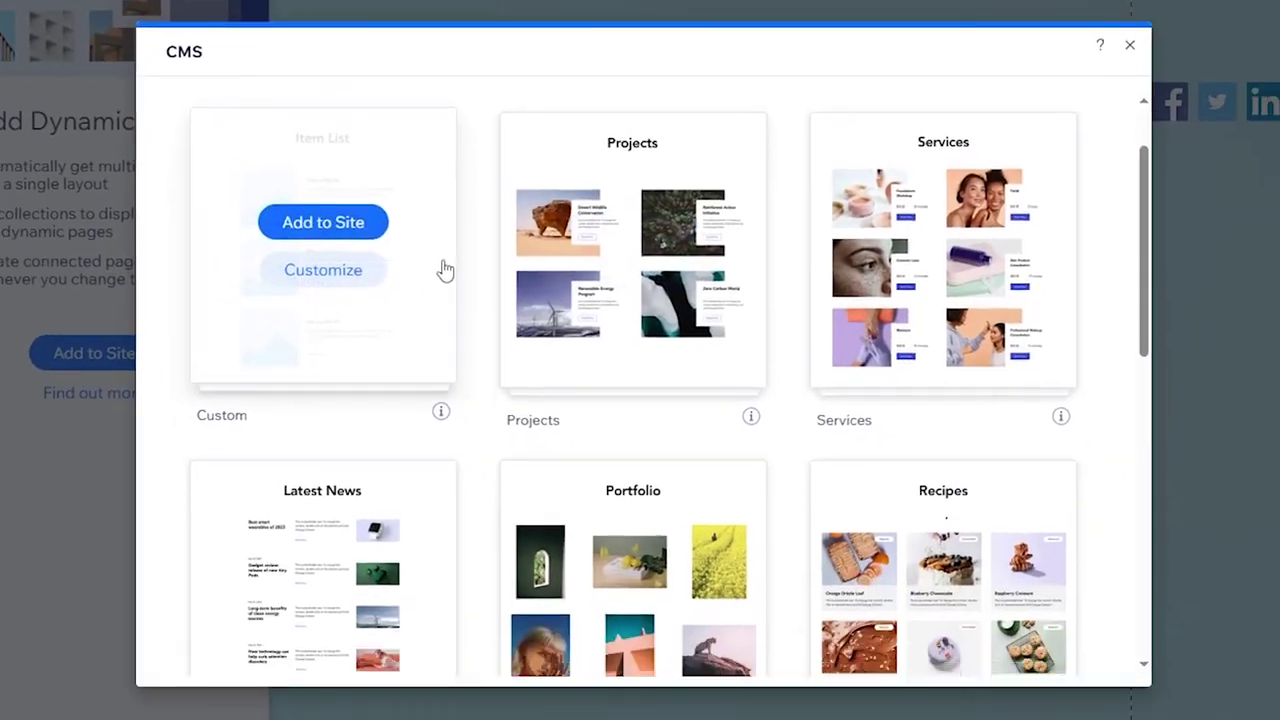
pyautogui.scroll(-2, 887, 533)
pyautogui.scroll(2, 471, 337)
pyautogui.scroll(-10, 471, 337)
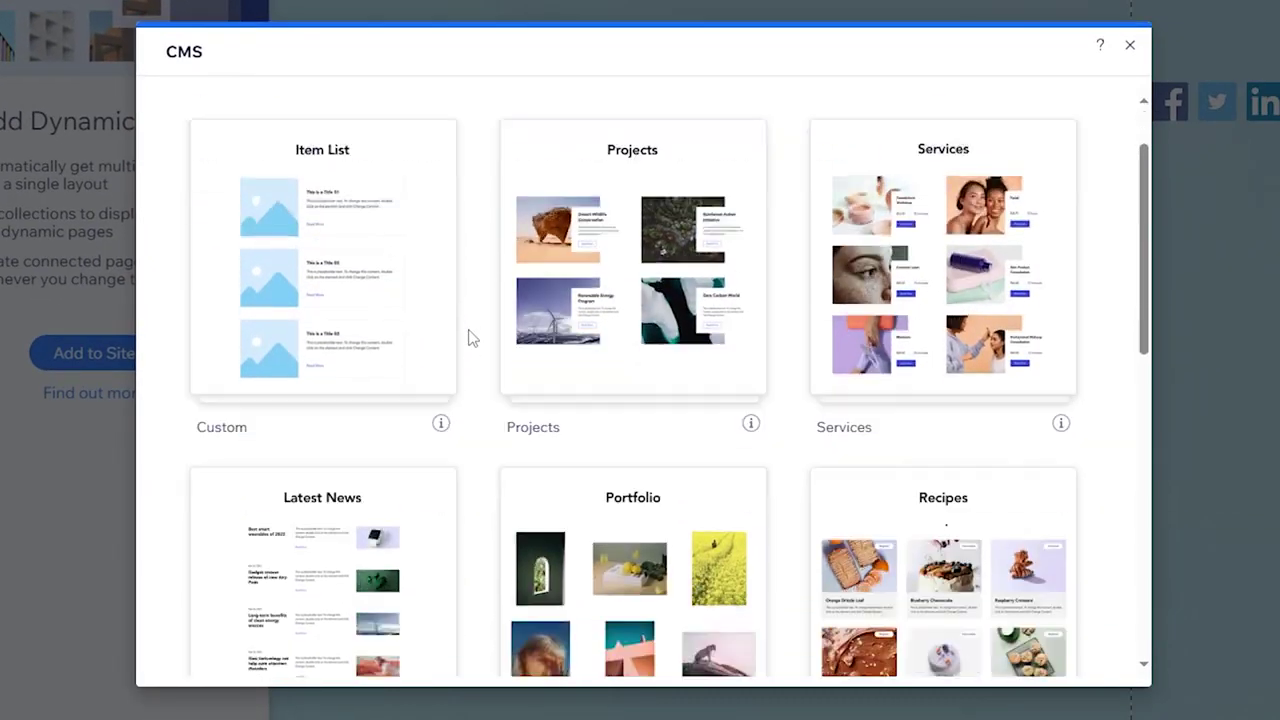
pyautogui.scroll(10, 474, 369)
pyautogui.scroll(-10, 471, 366)
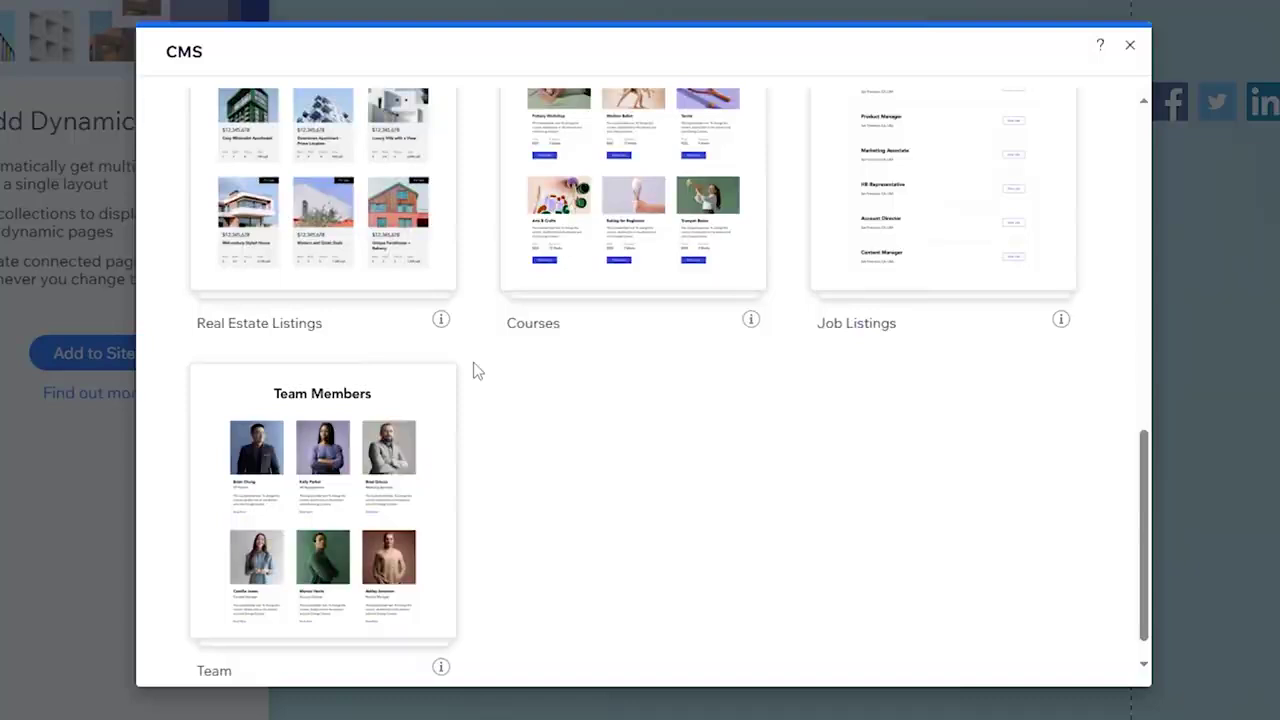
pyautogui.moveTo(306, 471)
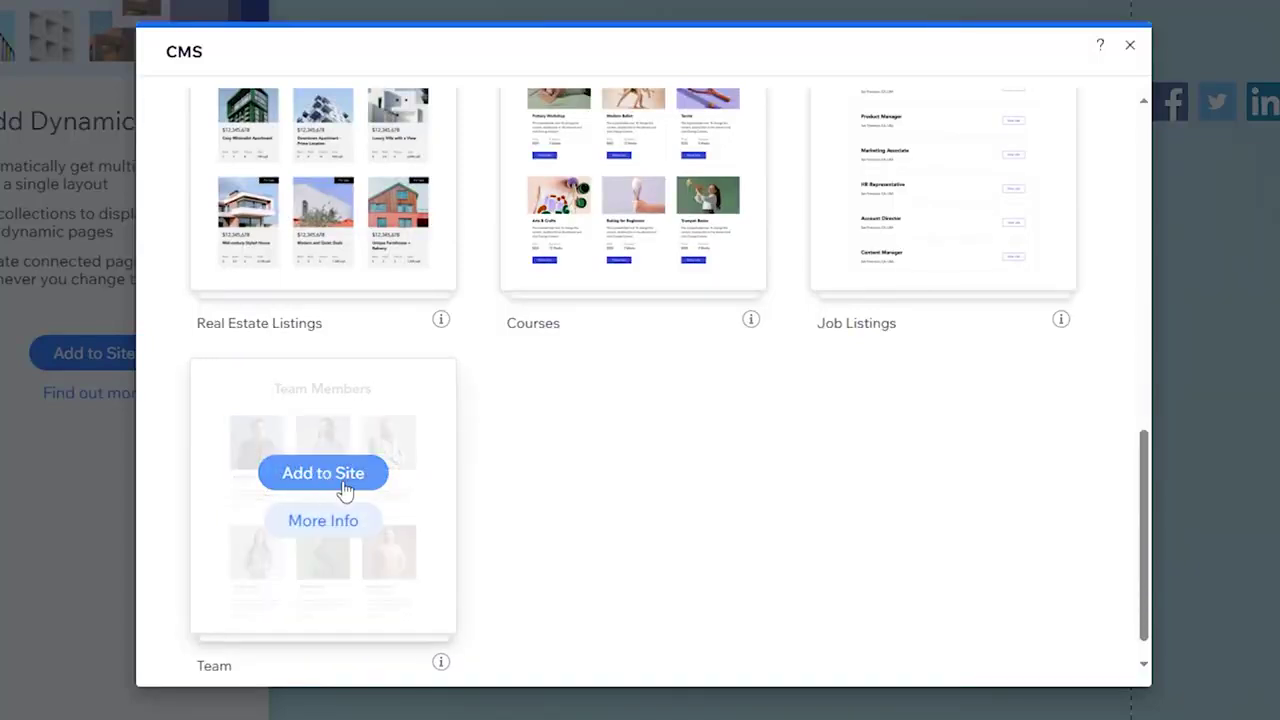
pyautogui.click(322, 476)
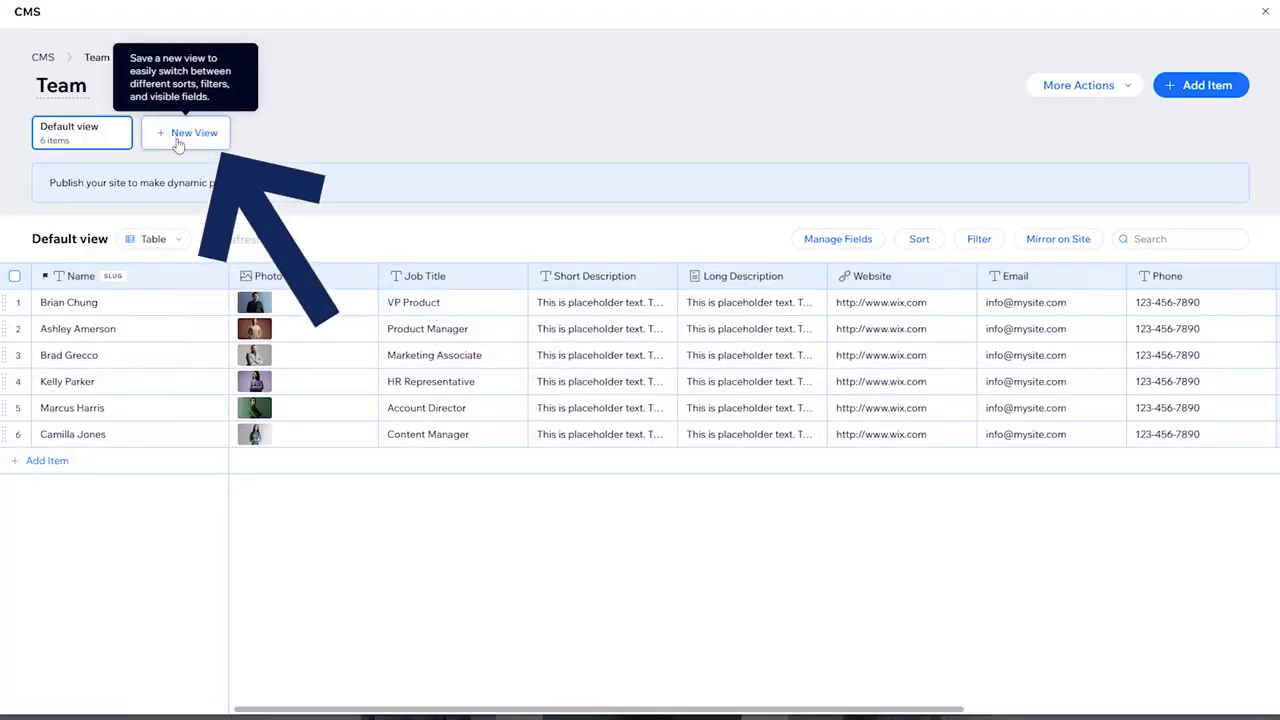
# - Create a Team view named New, preview the List and Gallery layouts, then return to Default view
pyautogui.click(205, 148)
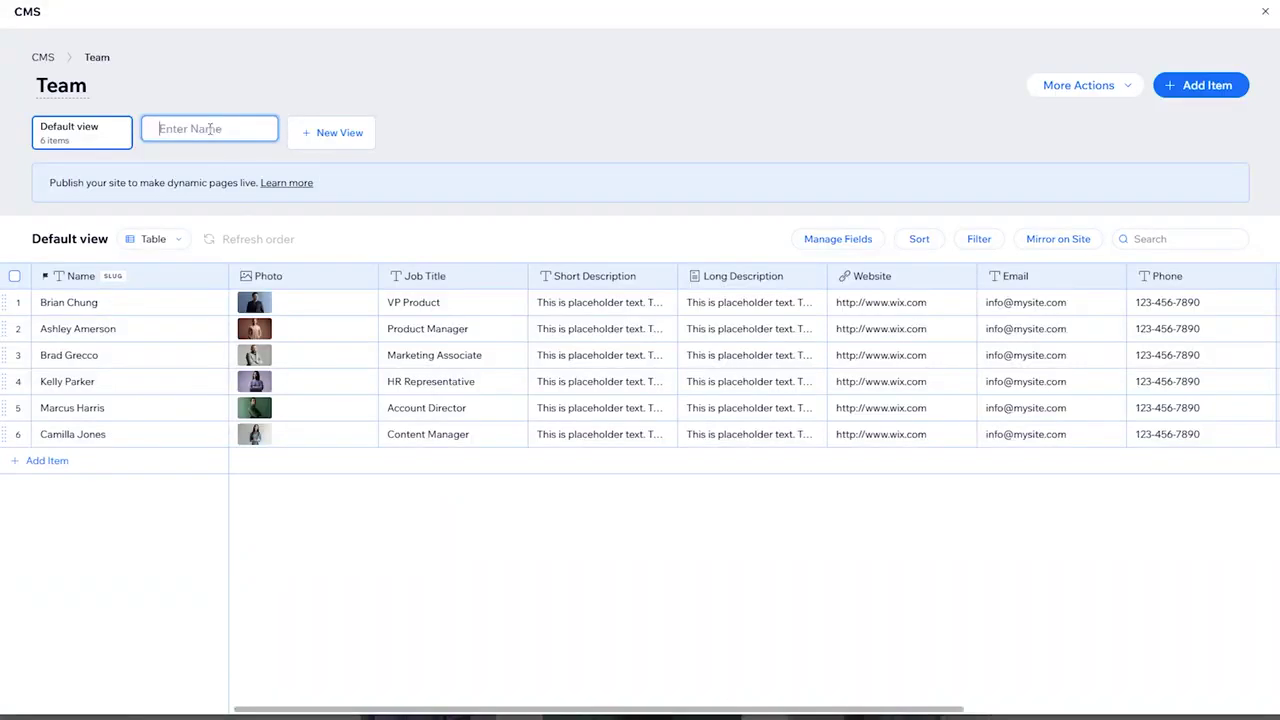
pyautogui.write('N')
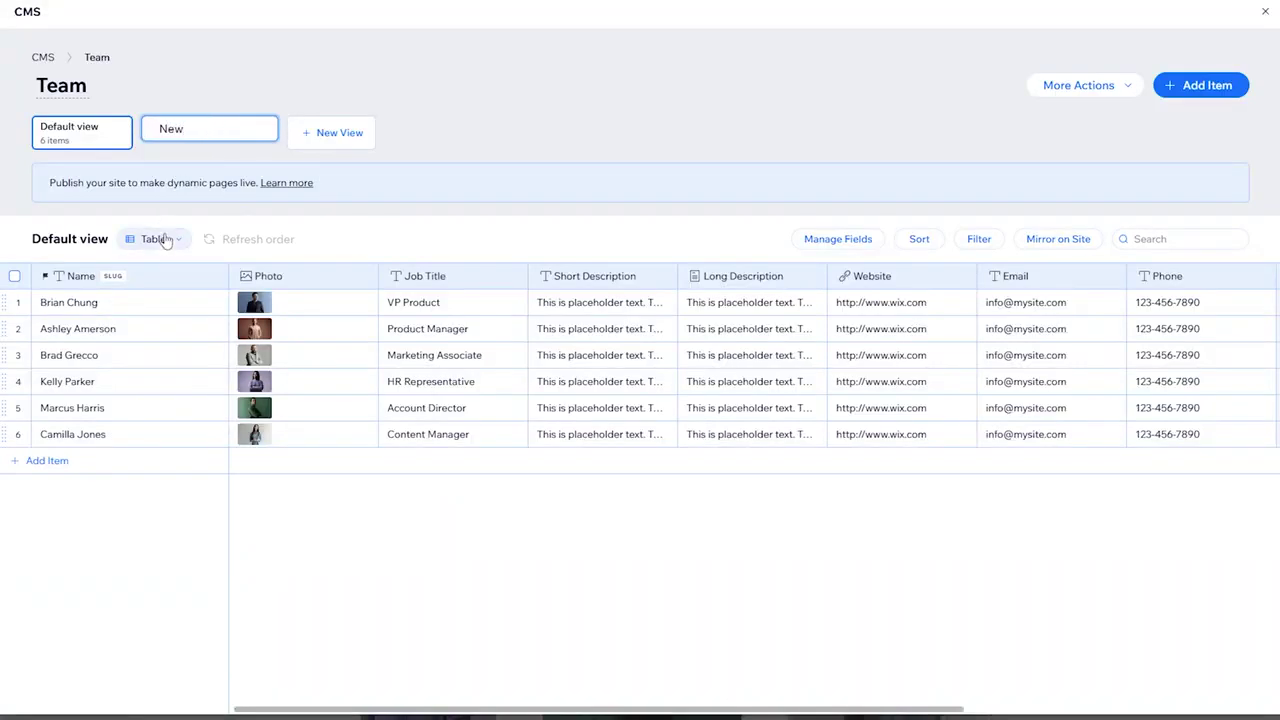
pyautogui.write('ew')
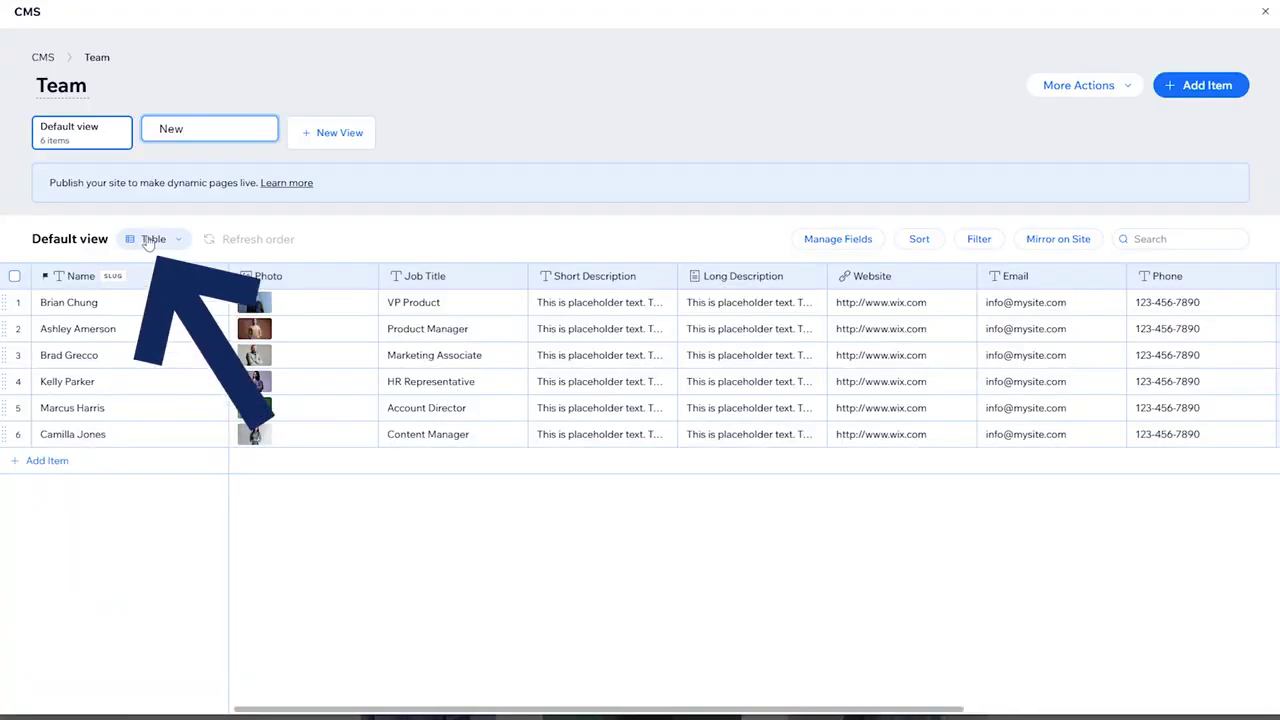
pyautogui.press('Return')
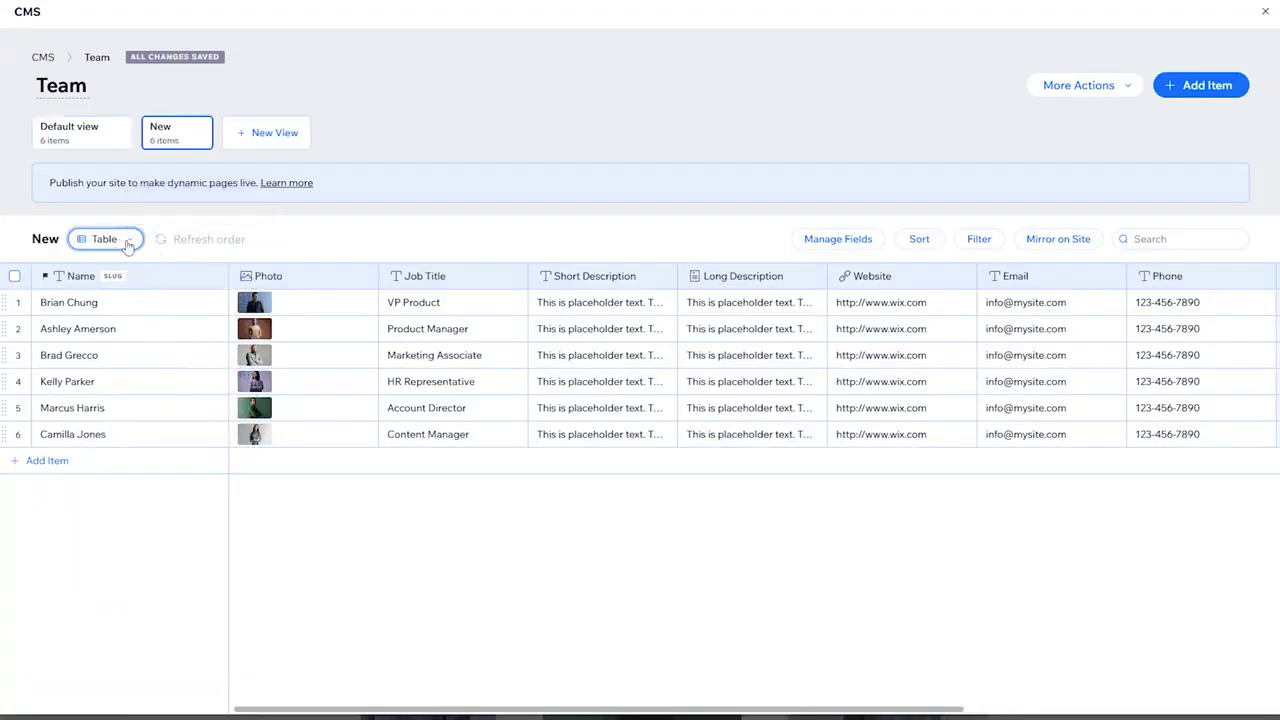
pyautogui.click(128, 240)
pyautogui.click(106, 306)
pyautogui.click(128, 240)
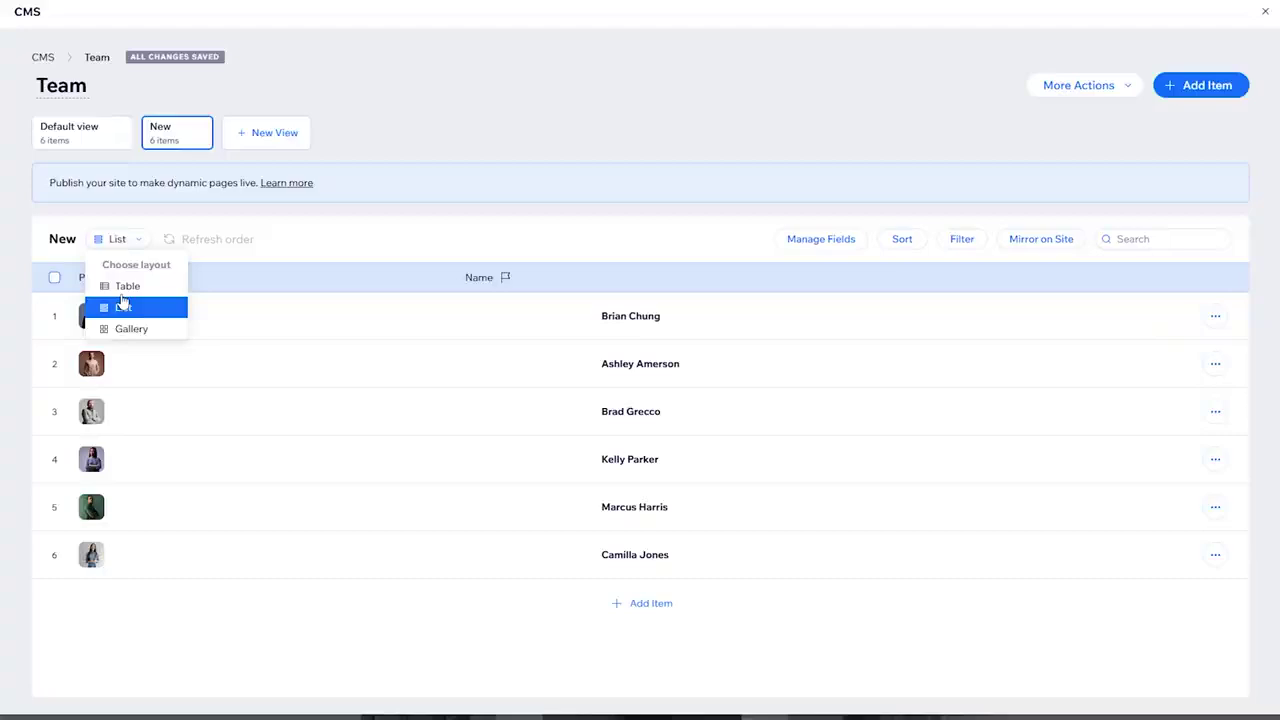
pyautogui.click(120, 329)
pyautogui.click(125, 239)
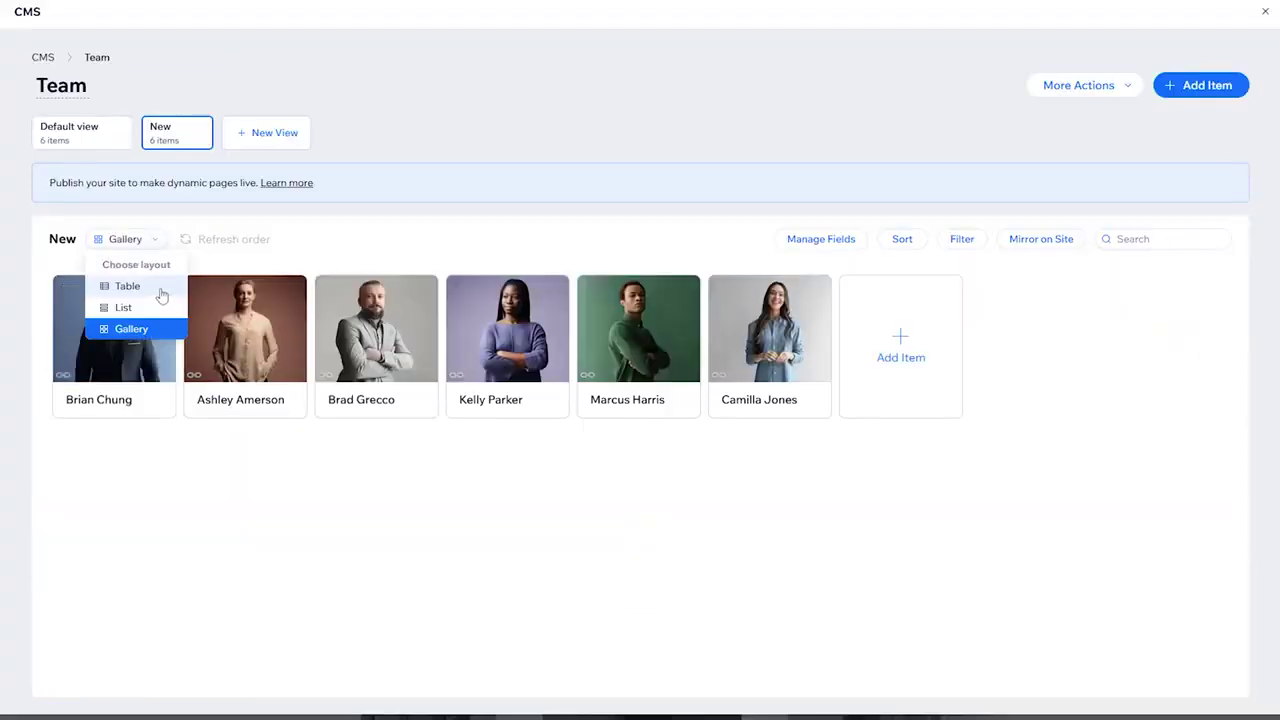
pyautogui.click(96, 140)
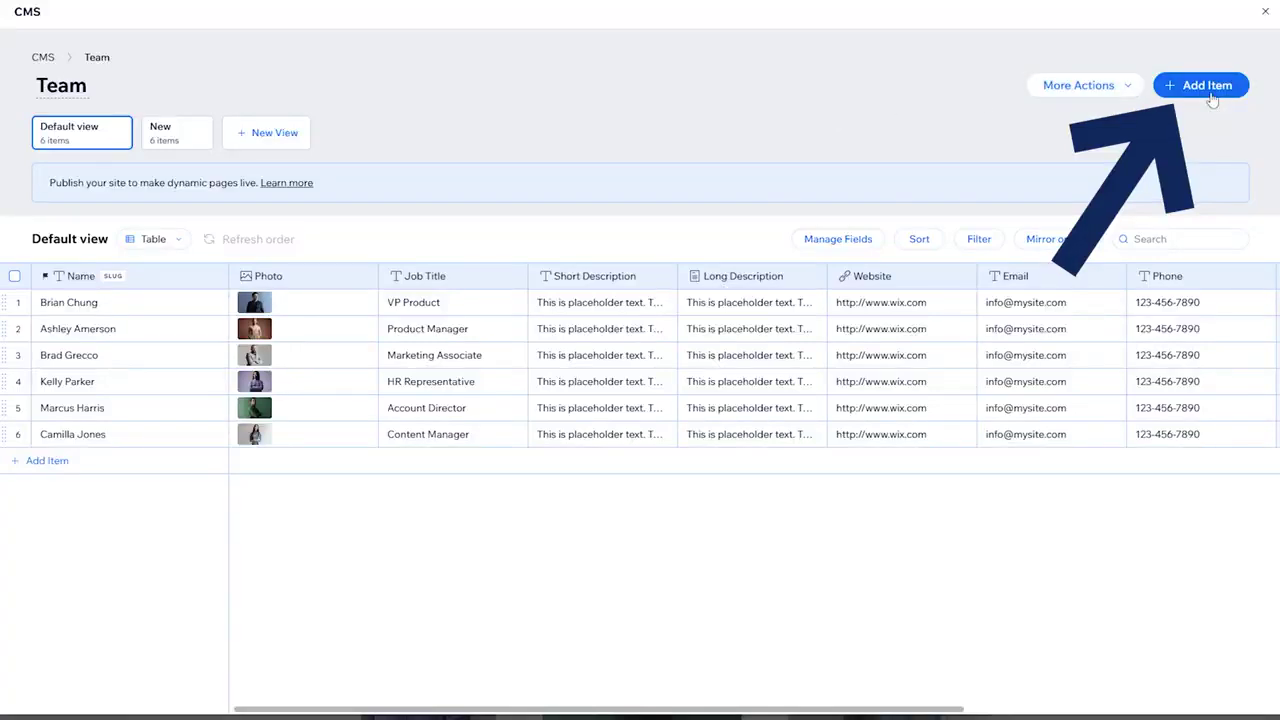
# - Start a new Team item, cancel it, and scroll the table to the right
pyautogui.click(1206, 86)
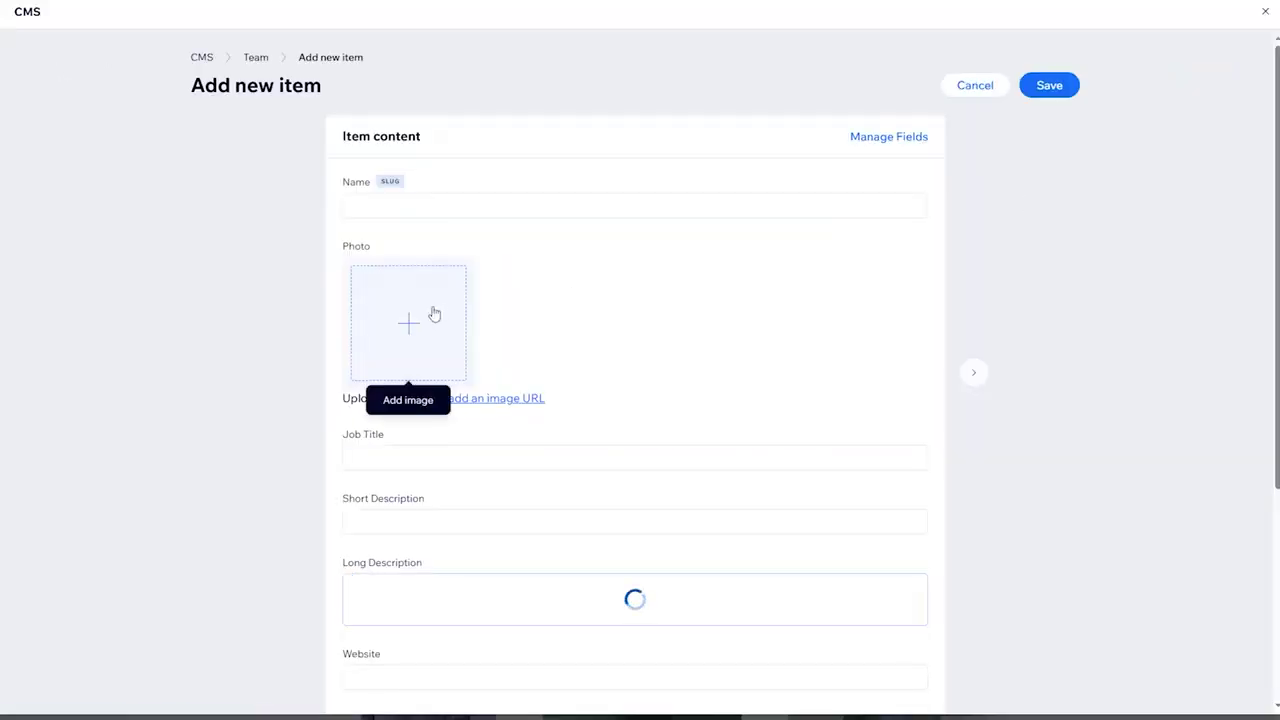
pyautogui.scroll(-4, 432, 308)
pyautogui.scroll(4, 500, 446)
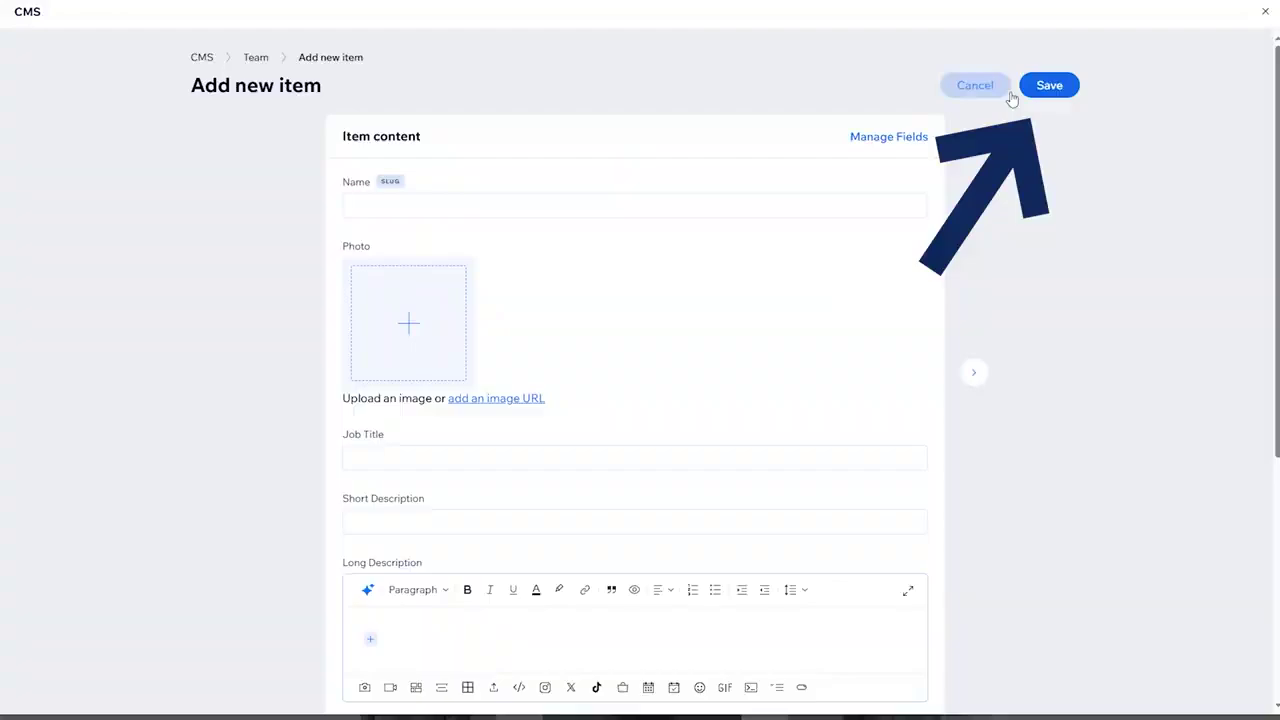
pyautogui.click(970, 87)
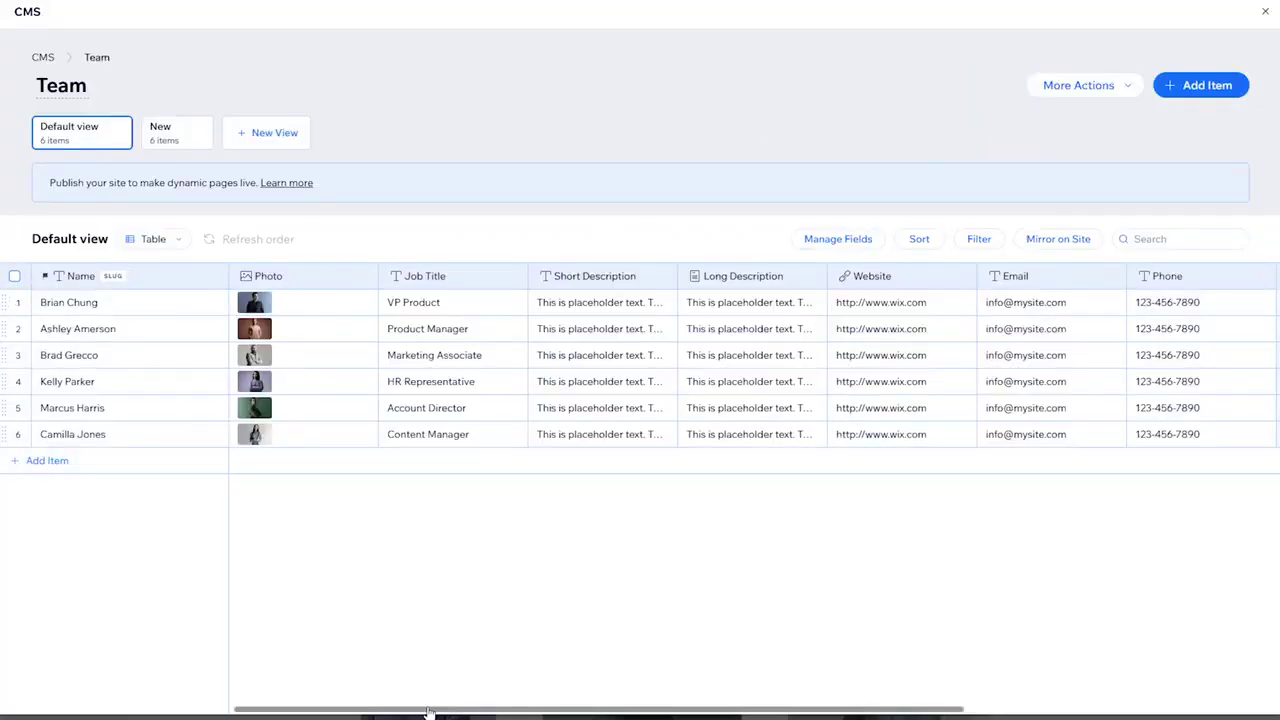
pyautogui.moveTo(428, 708); pyautogui.dragTo(776, 700)
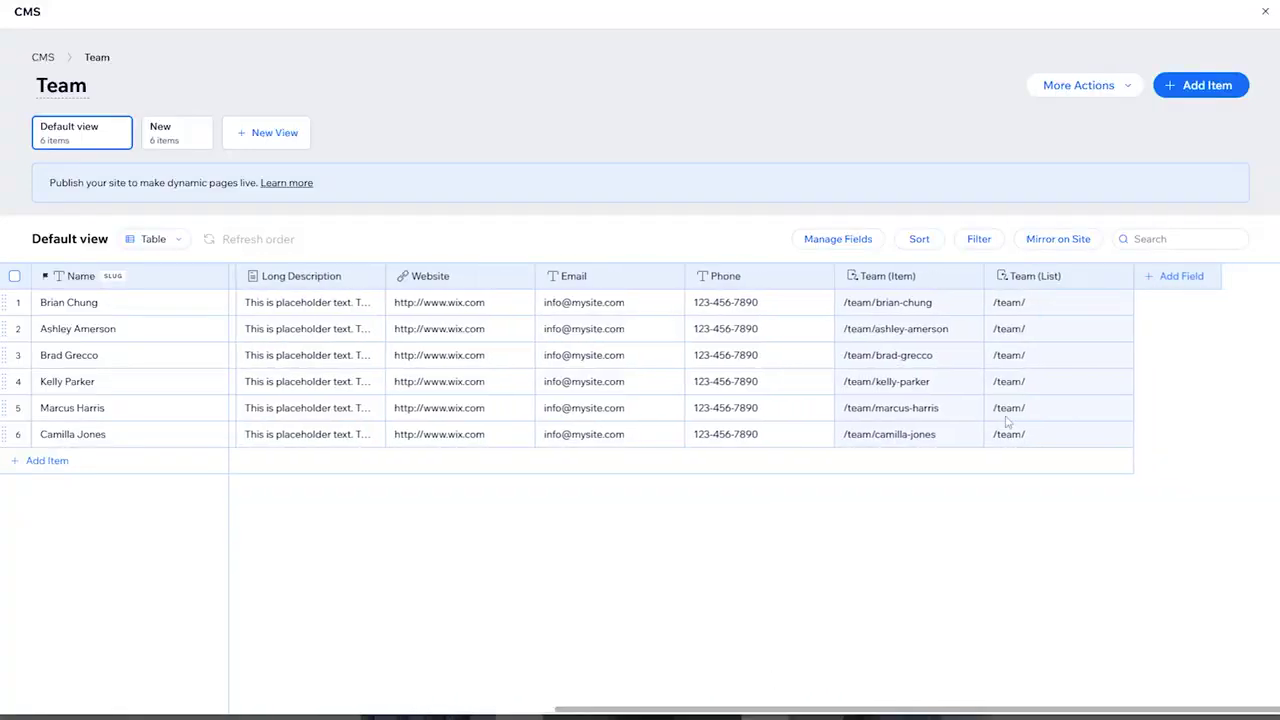
# - Add a text field named Experience to the Team collection
pyautogui.click(1166, 280)
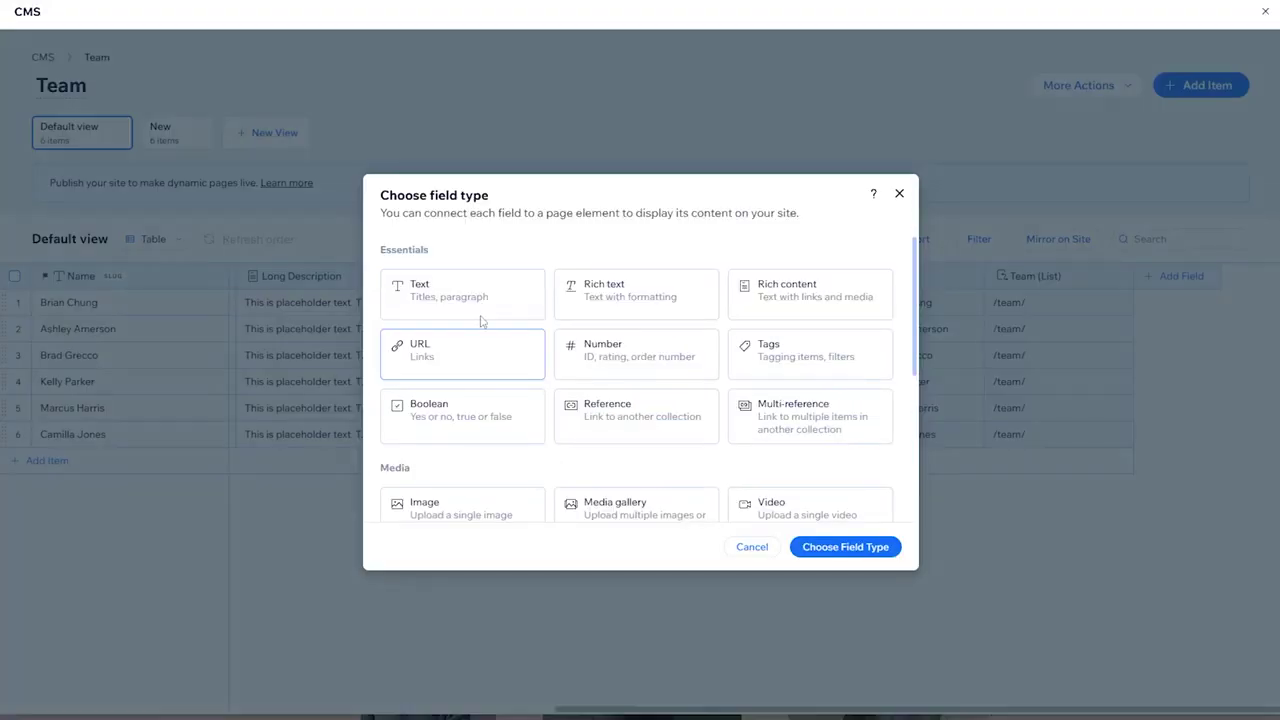
pyautogui.click(463, 310)
pyautogui.click(845, 546)
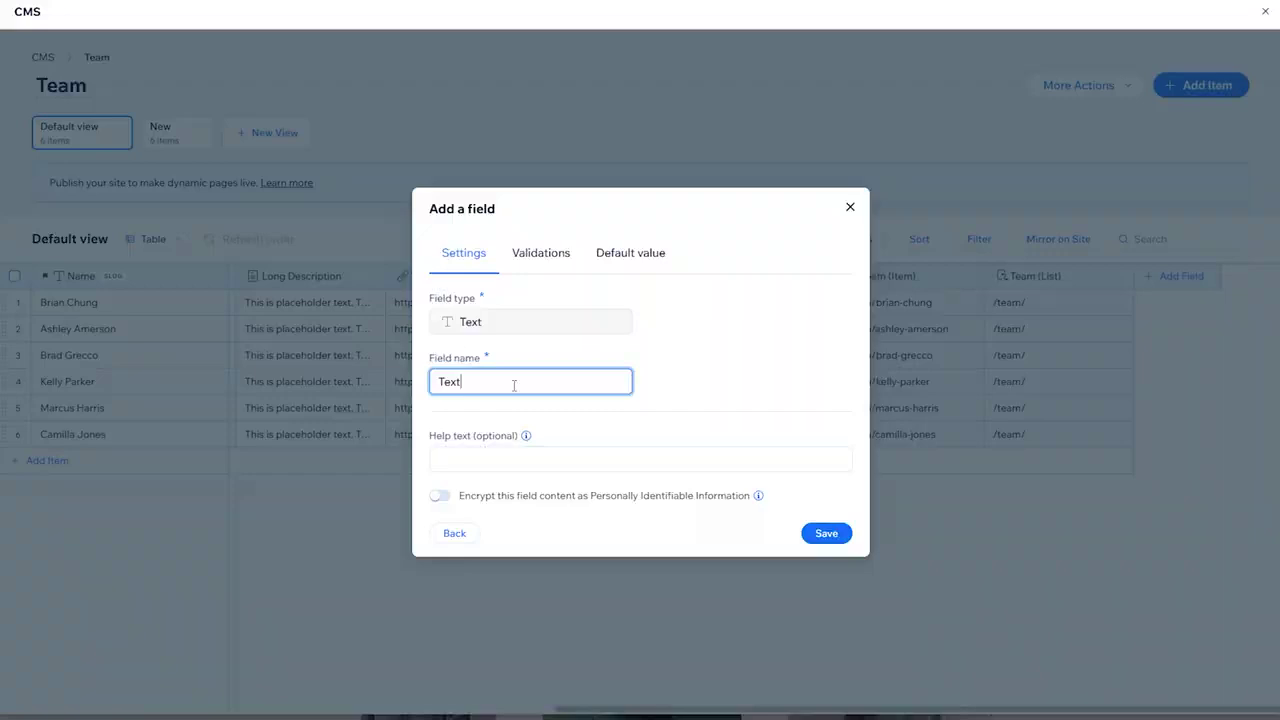
pyautogui.write('Experience')
pyautogui.click(826, 533)
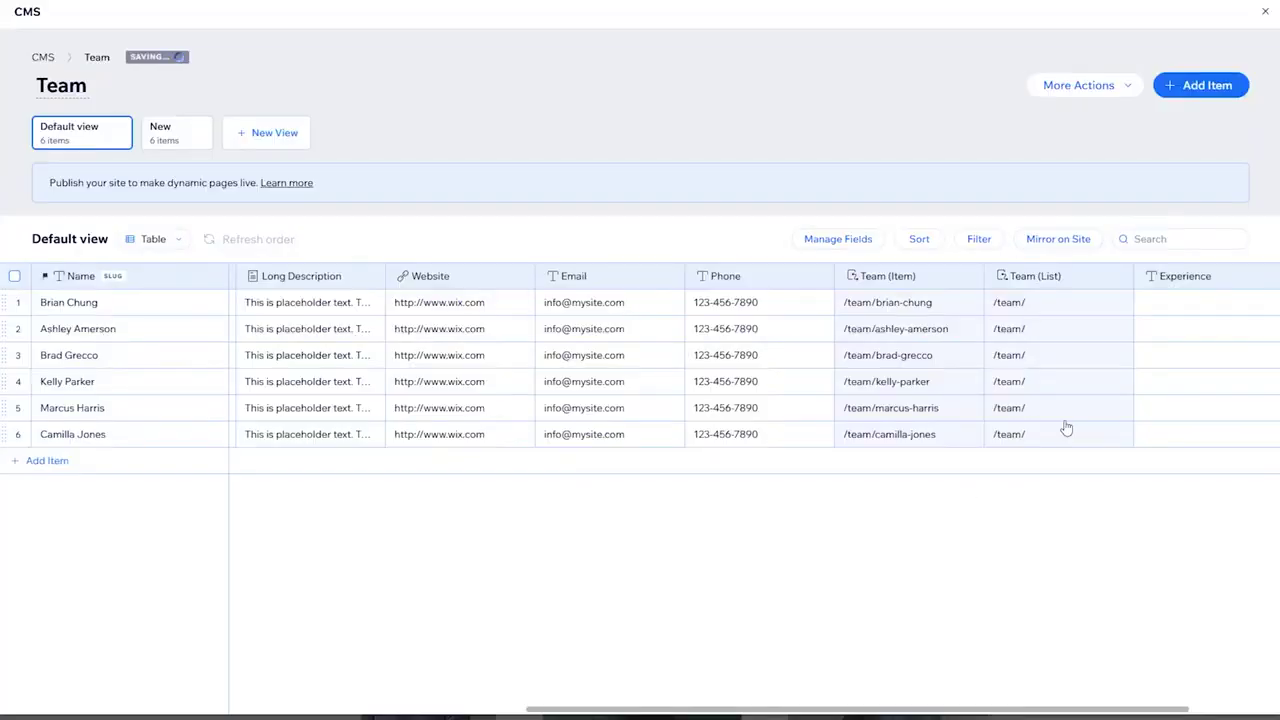
# - Enter Experience values '5 years' and '4 years' for the first two team members
pyautogui.click(1175, 313)
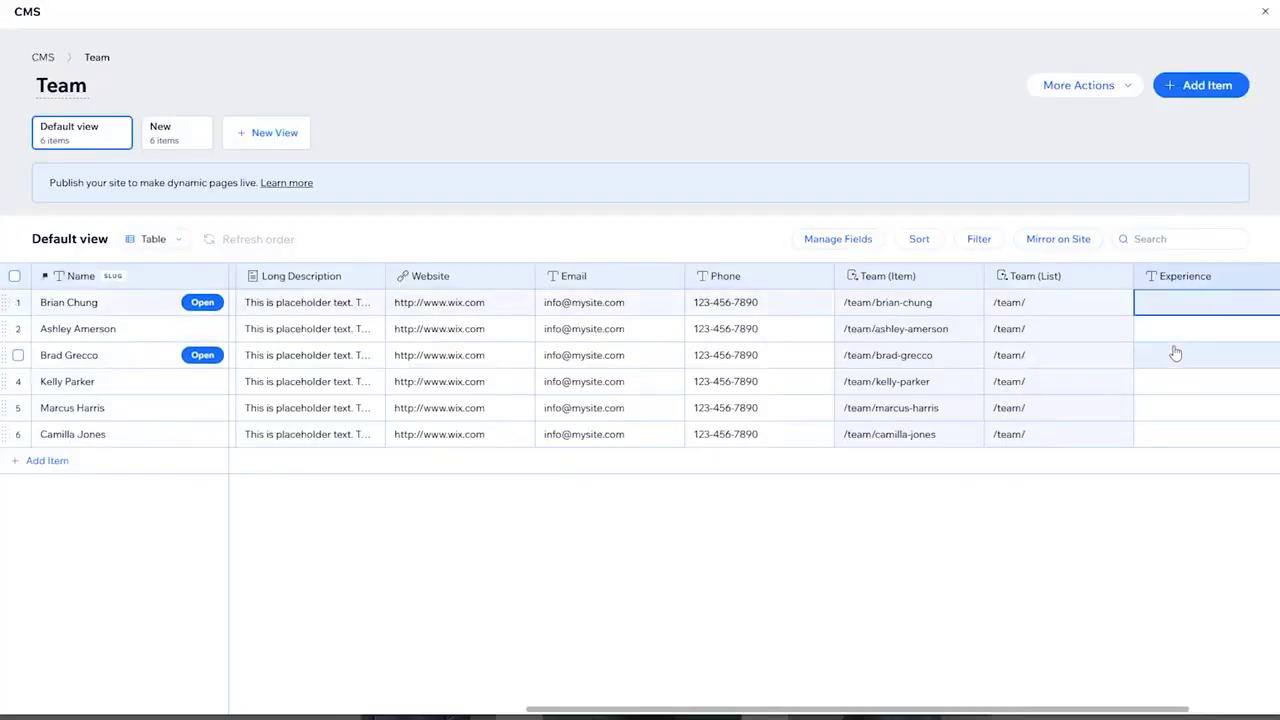
pyautogui.write('5 yea')
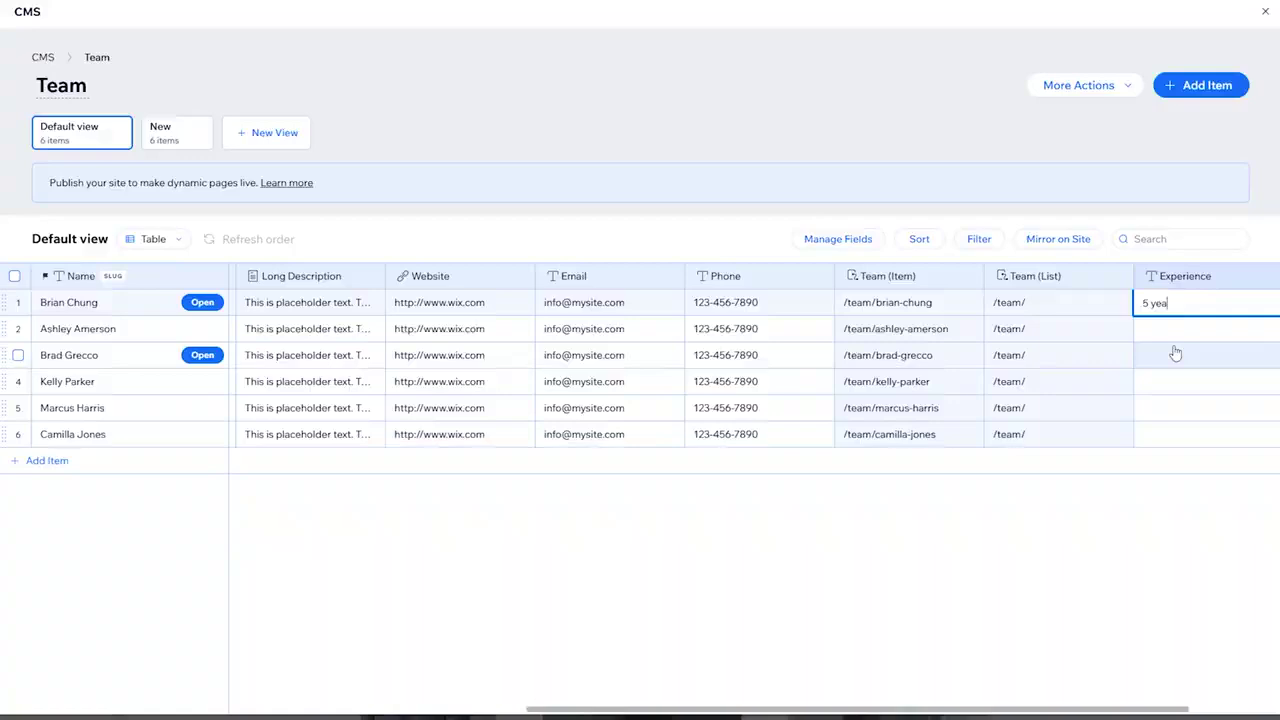
pyautogui.write('rs')
pyautogui.click(1182, 330)
pyautogui.write('4')
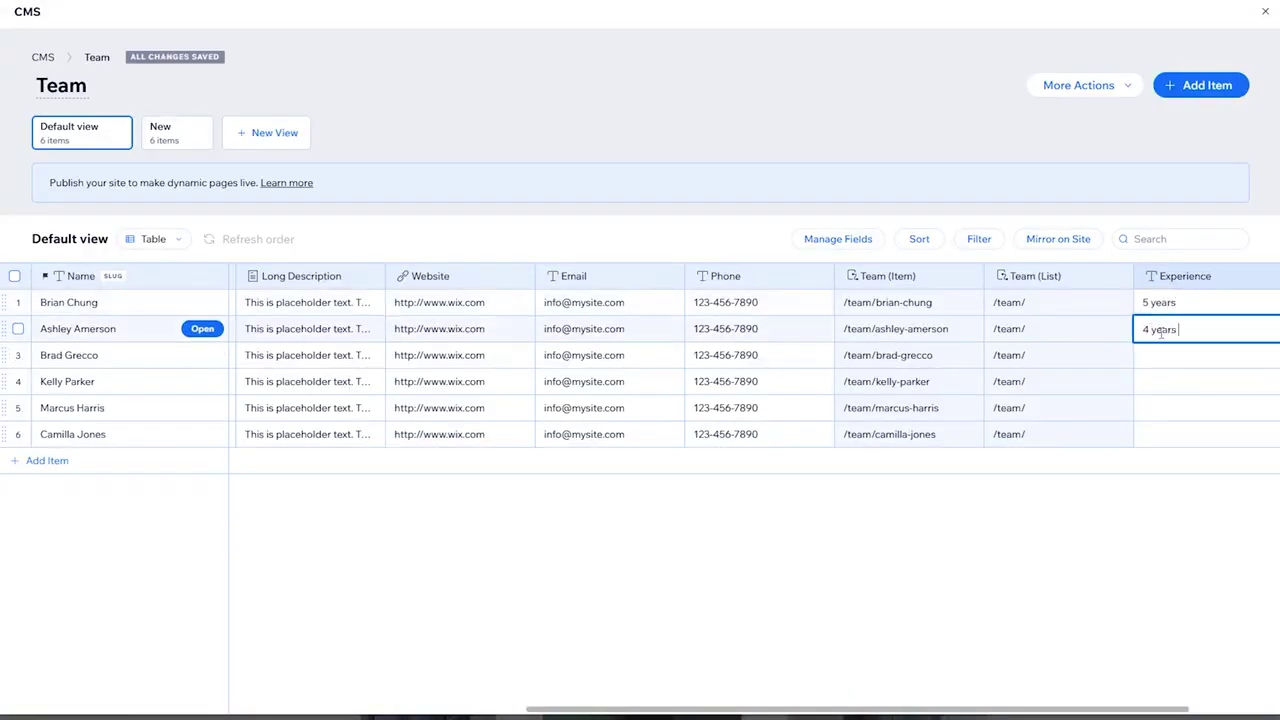
pyautogui.write(' years')
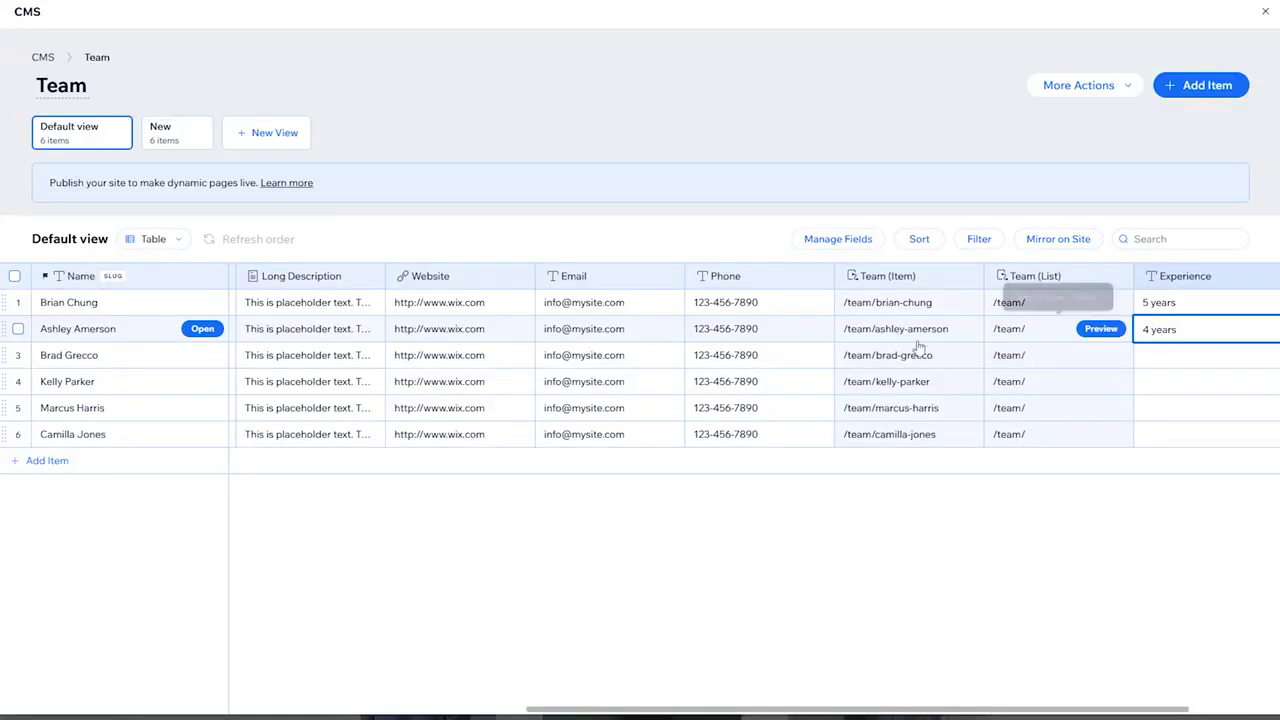
pyautogui.write(' *')
pyautogui.moveTo(671, 714); pyautogui.dragTo(766, 712)
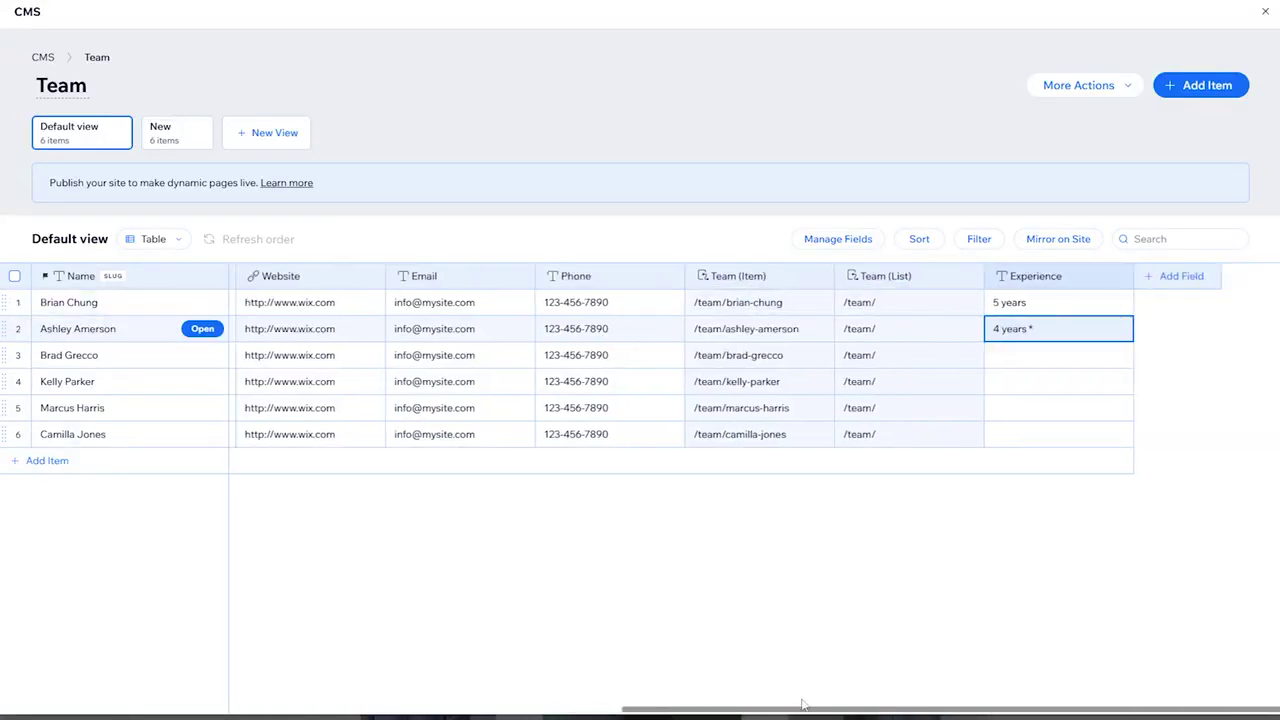
# - Add a Text field to the Team collection with a default value of 0 and save it
pyautogui.click(1185, 277)
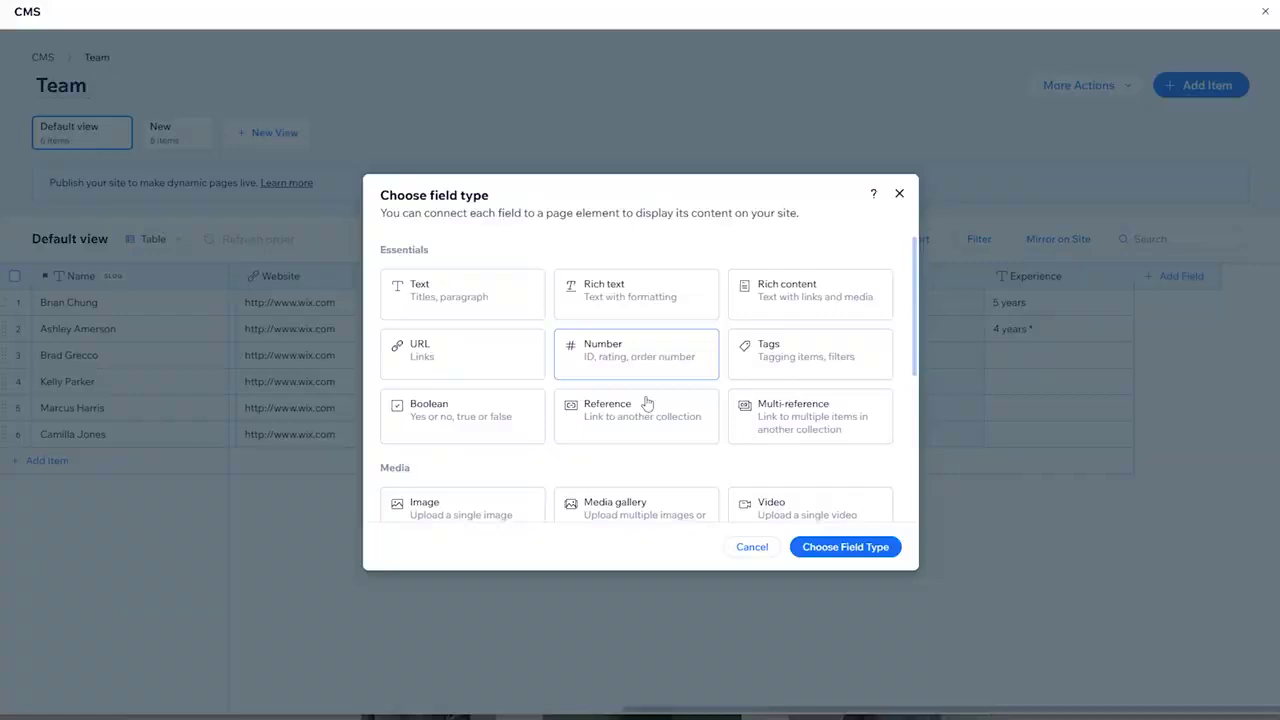
pyautogui.click(490, 284)
pyautogui.click(880, 545)
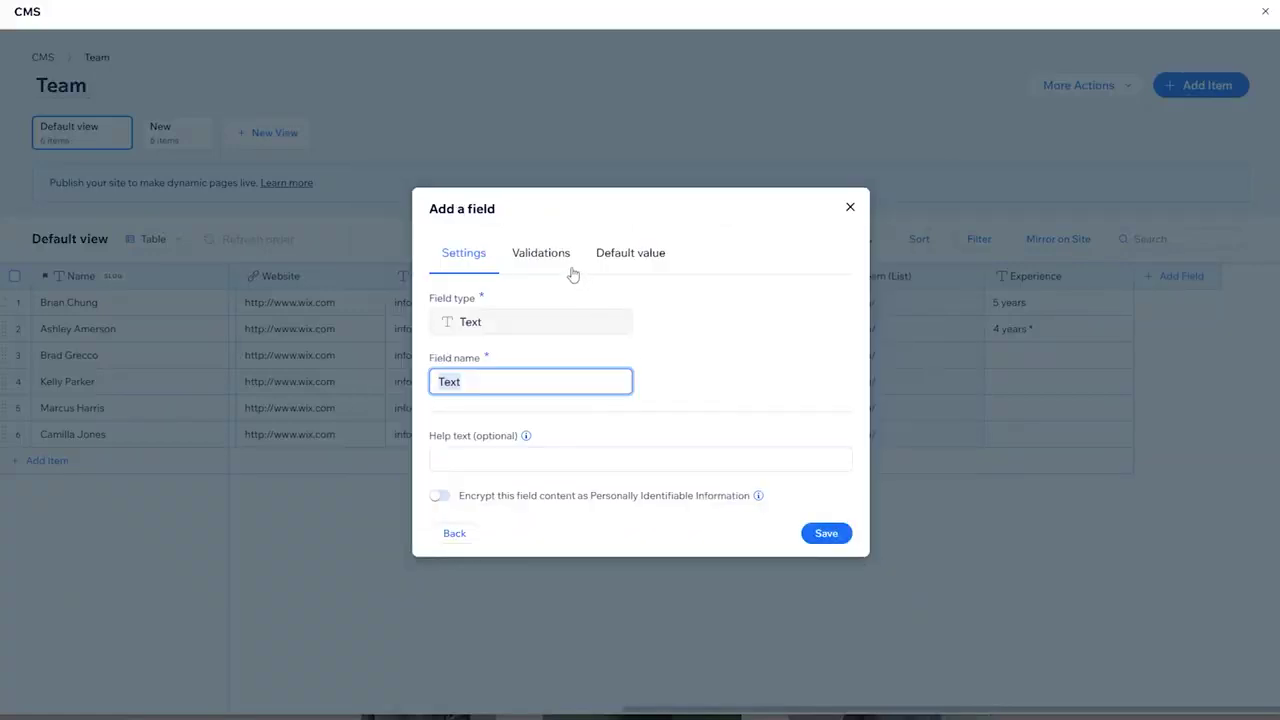
pyautogui.click(540, 255)
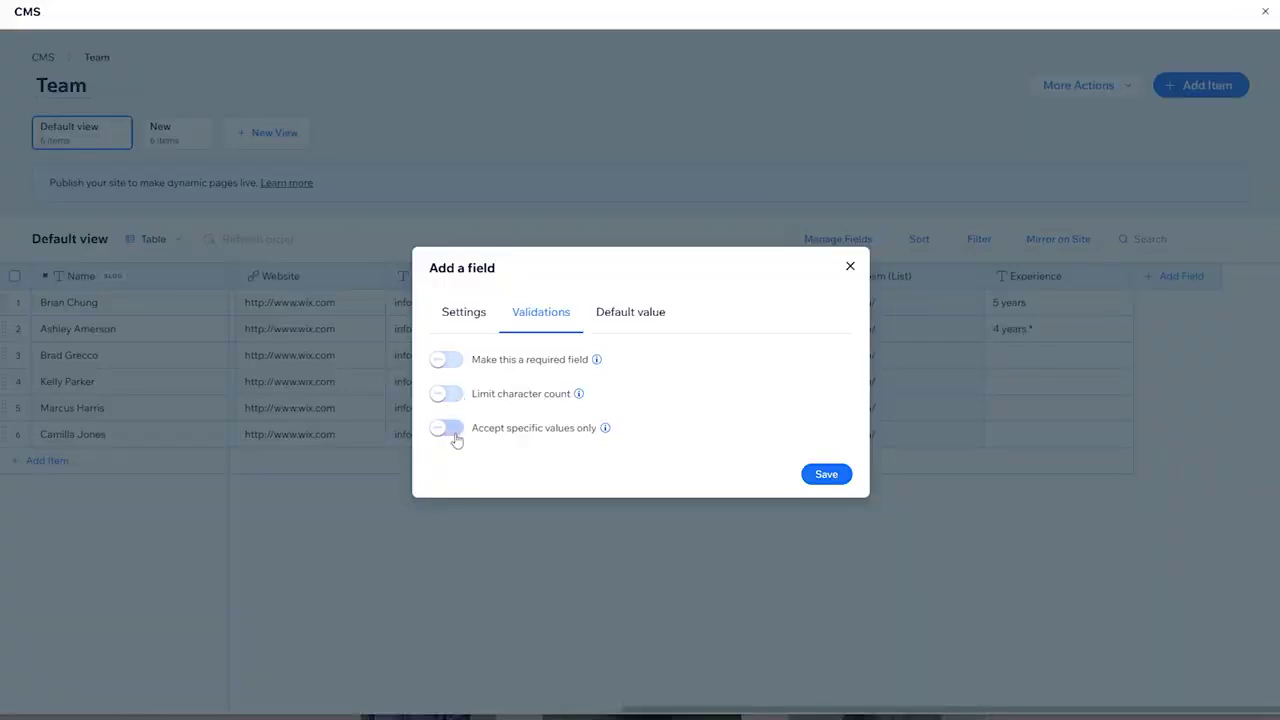
pyautogui.click(631, 314)
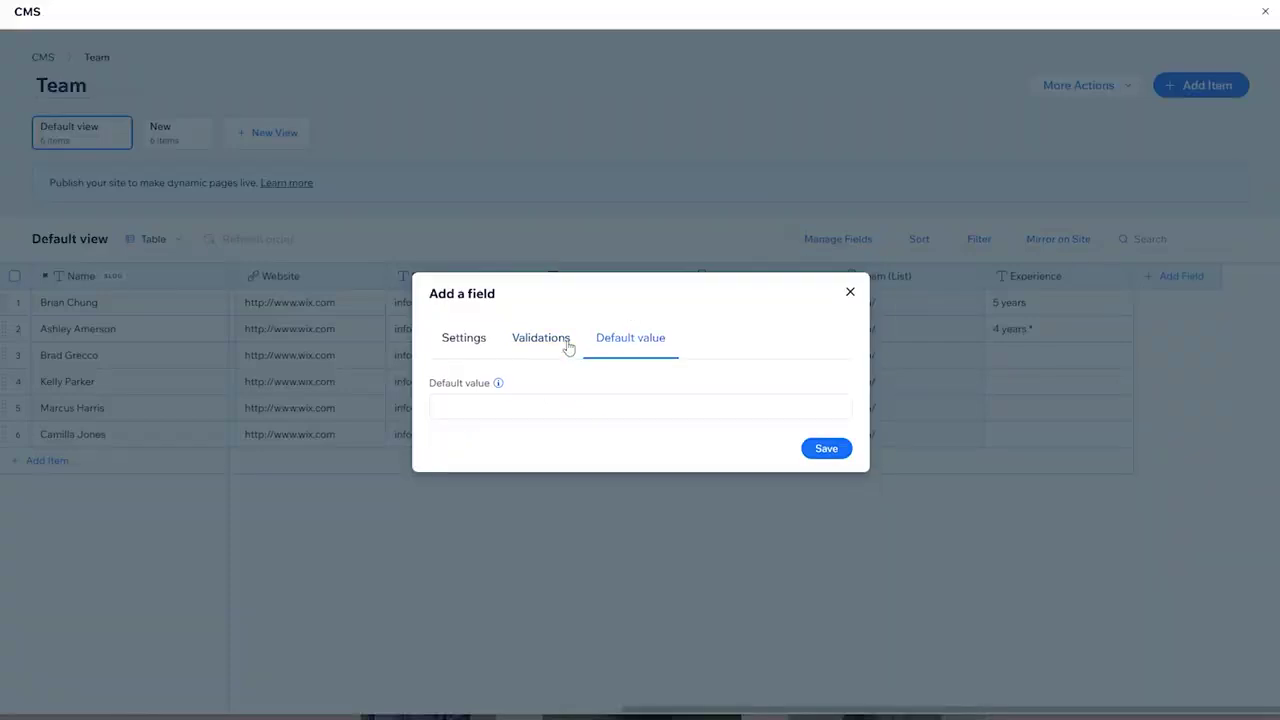
pyautogui.click(501, 407)
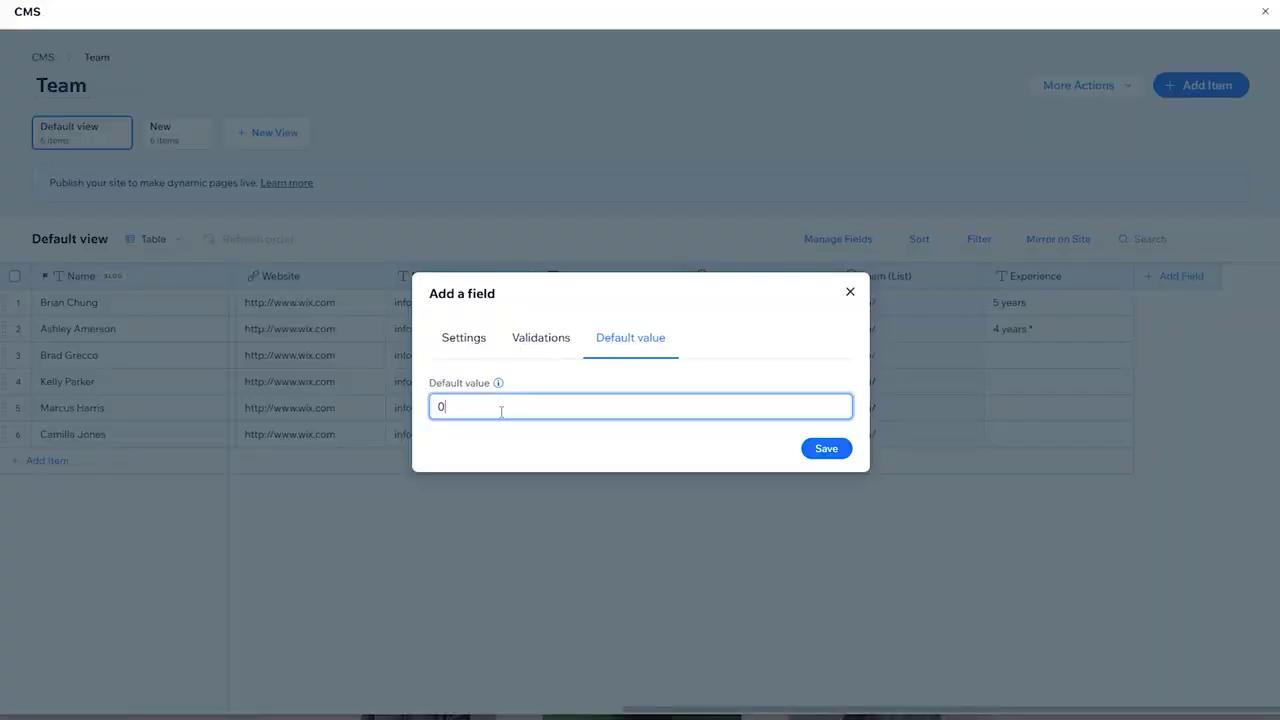
pyautogui.click(843, 449)
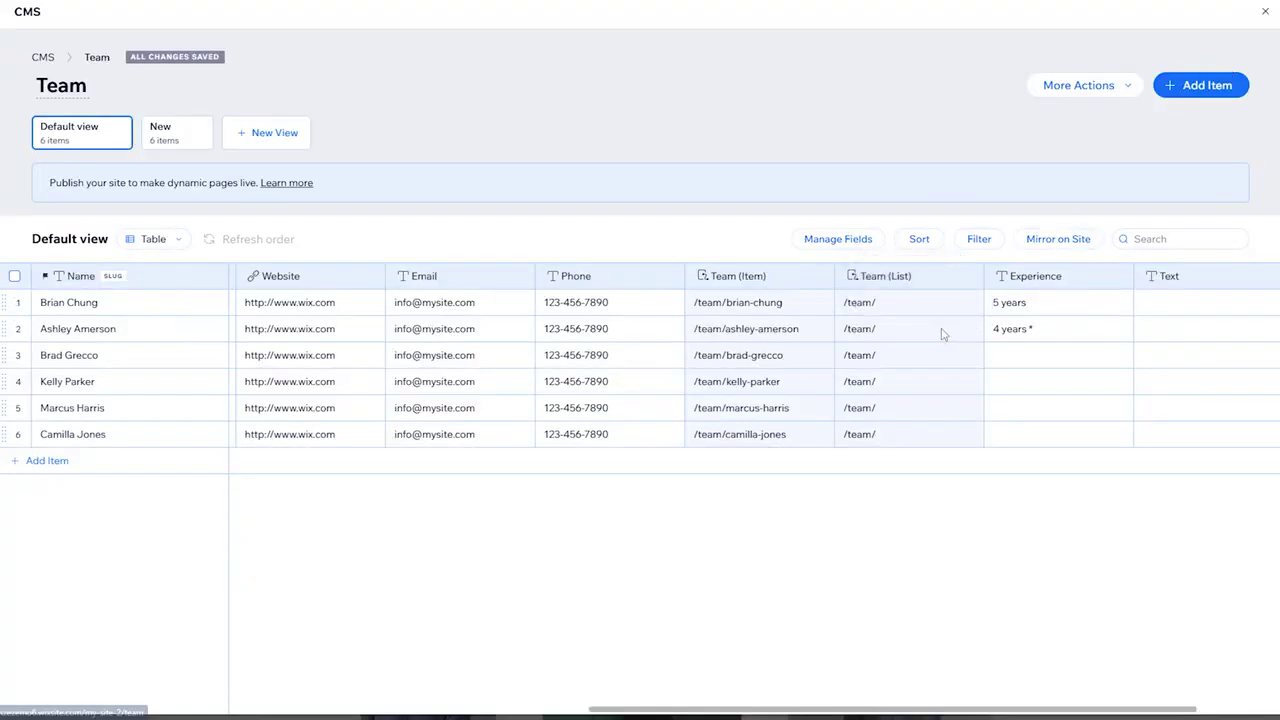
# - Close the CMS and the Site Pages panel to return to the Team page
pyautogui.click(1265, 12)
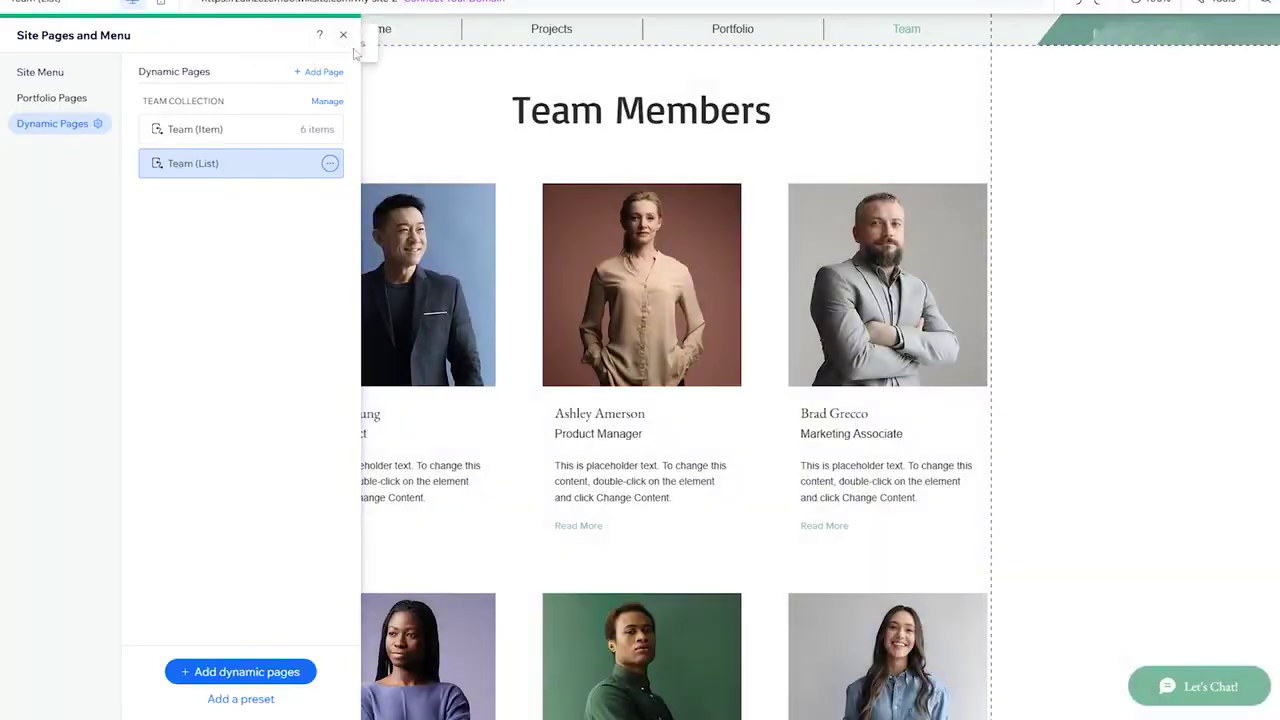
pyautogui.click(343, 35)
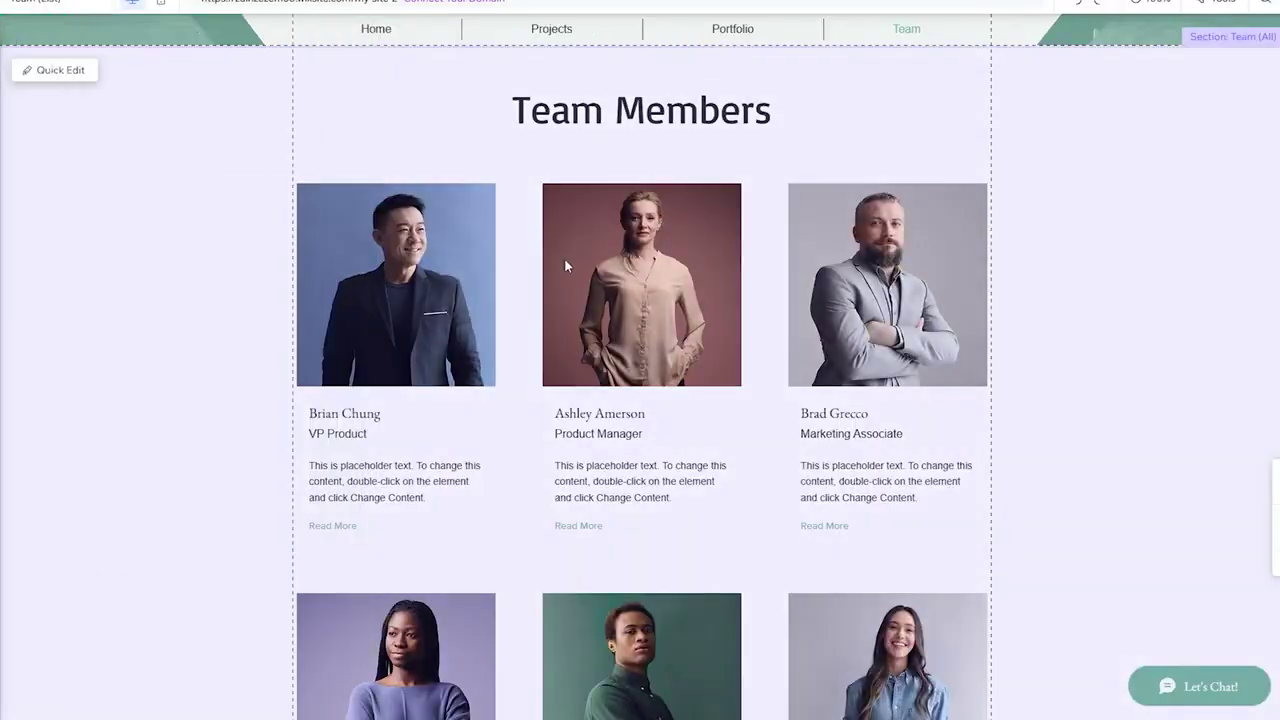
pyautogui.scroll(-3, 620, 330)
pyautogui.scroll(3, 650, 345)
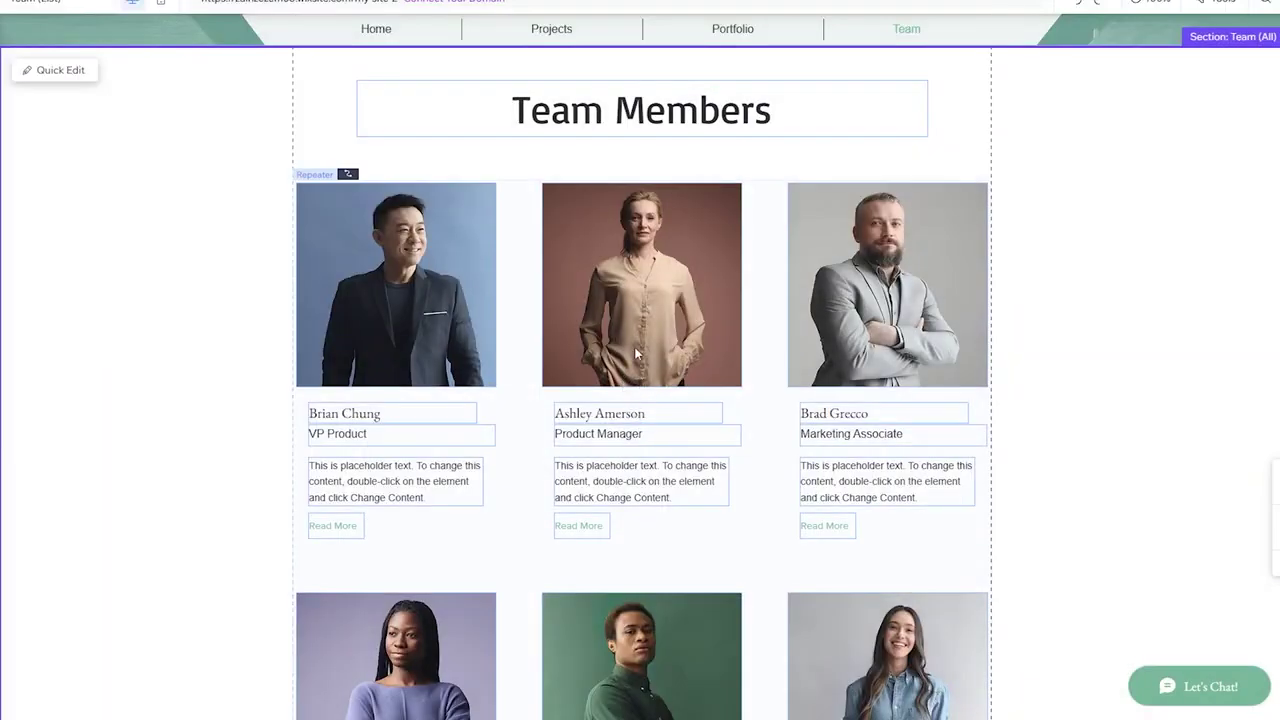
# - Select the second member's photo and open the Team collection through Manage Content
pyautogui.click(636, 354)
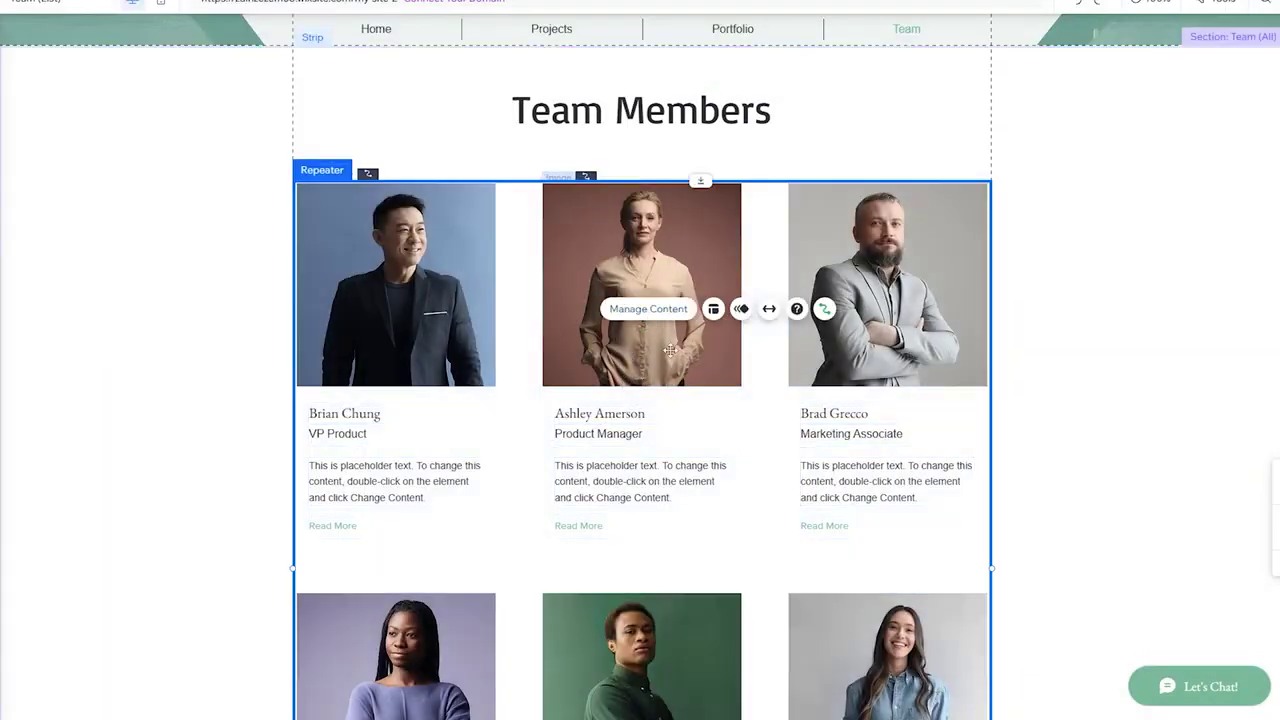
pyautogui.click(637, 416)
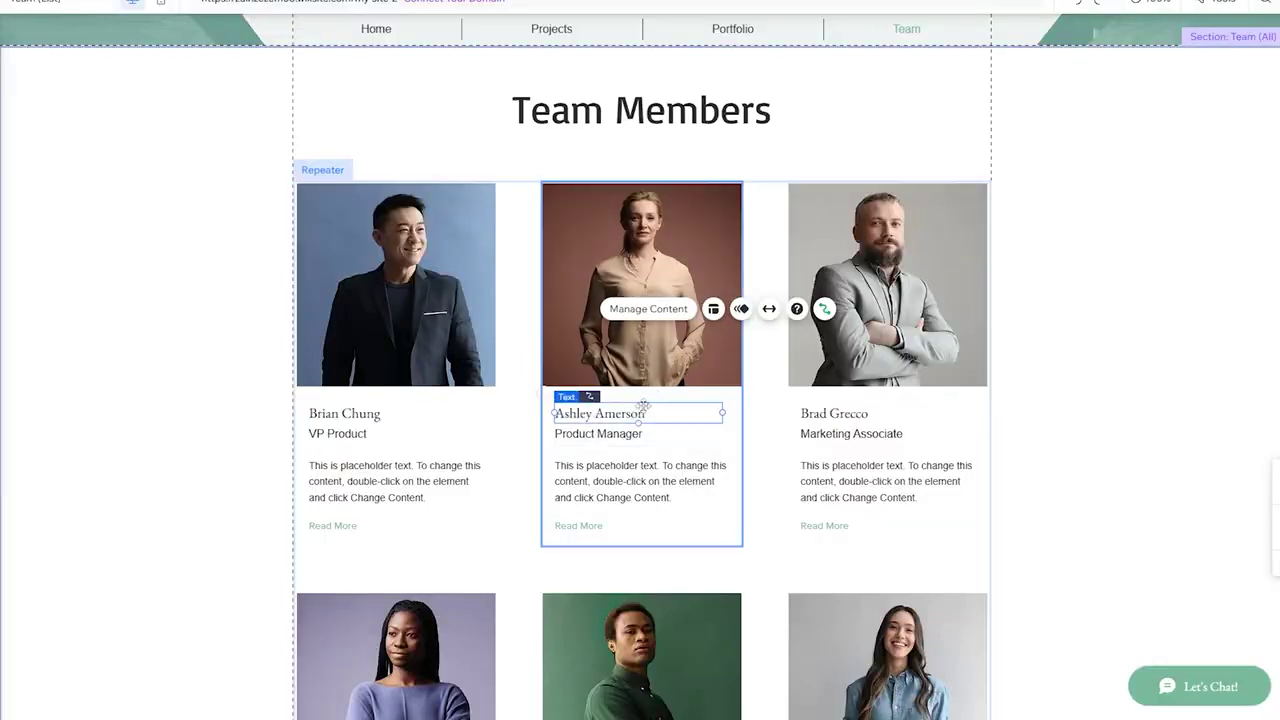
pyautogui.click(643, 330)
pyautogui.click(610, 420)
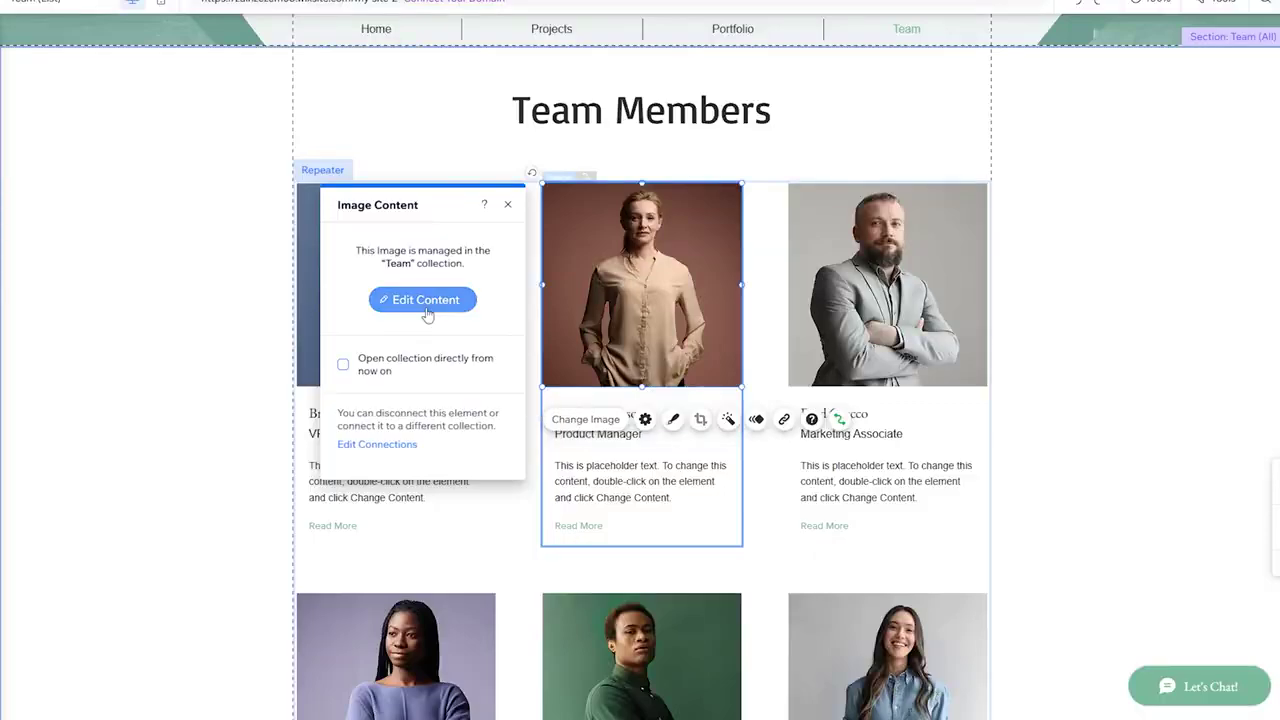
pyautogui.click(425, 306)
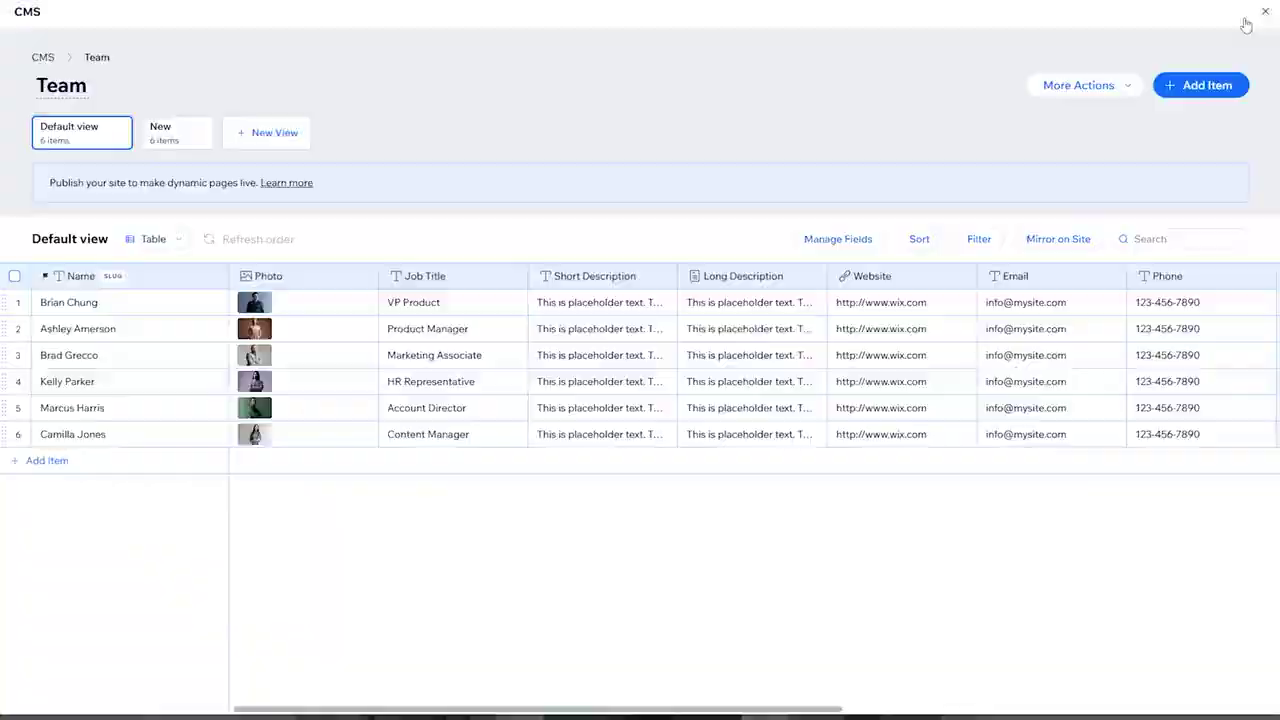
# - Close the CMS, open the team repeater's CMS connections, then check the surrounding strip's connections
pyautogui.click(1265, 11)
pyautogui.click(663, 329)
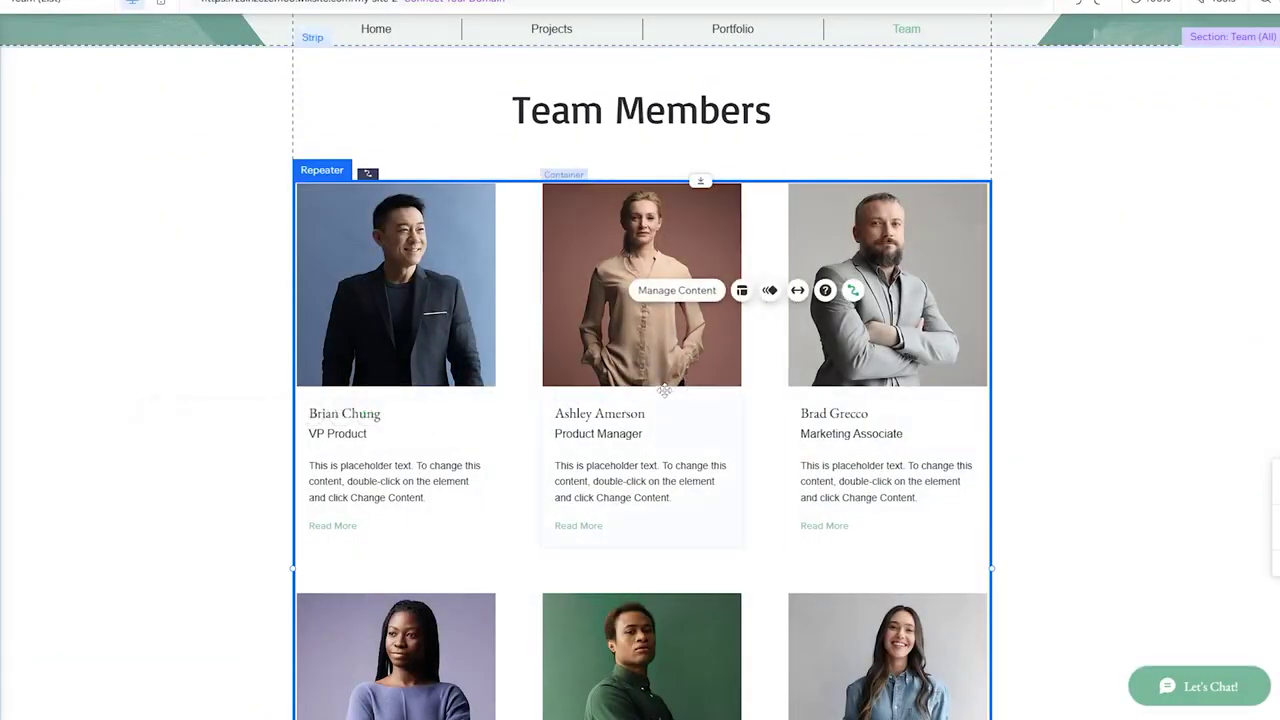
pyautogui.click(852, 290)
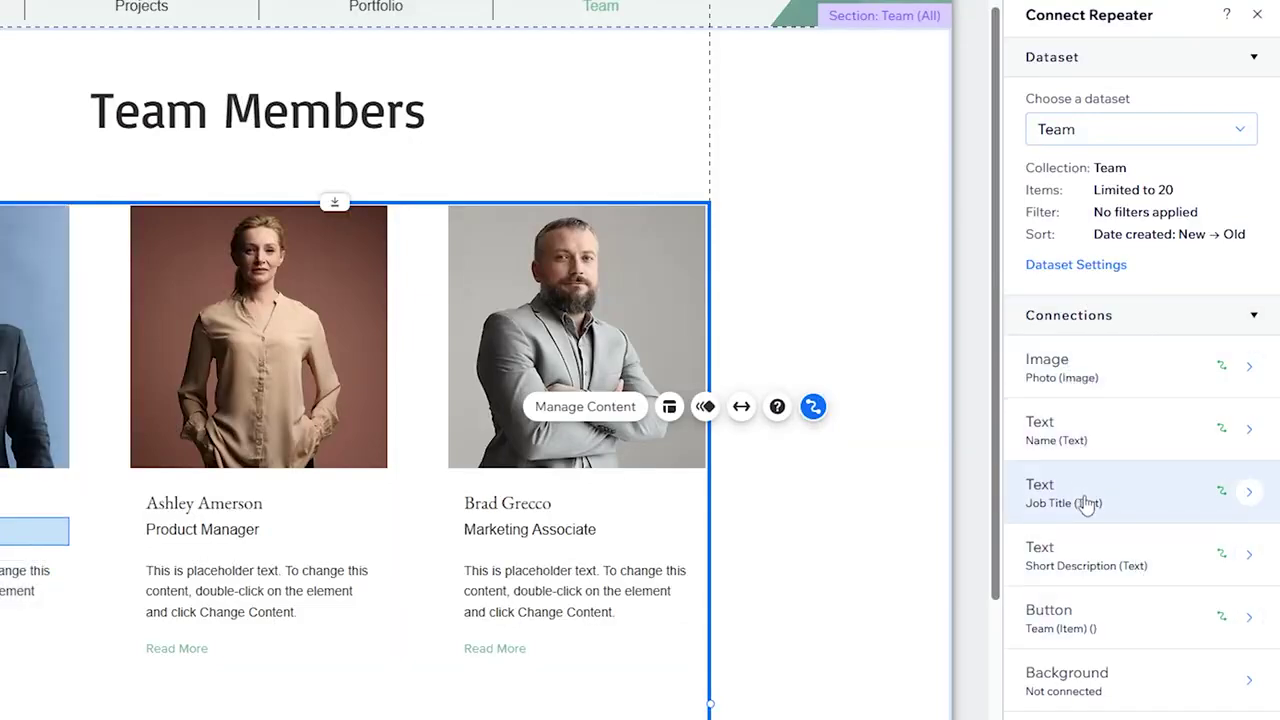
pyautogui.click(829, 591)
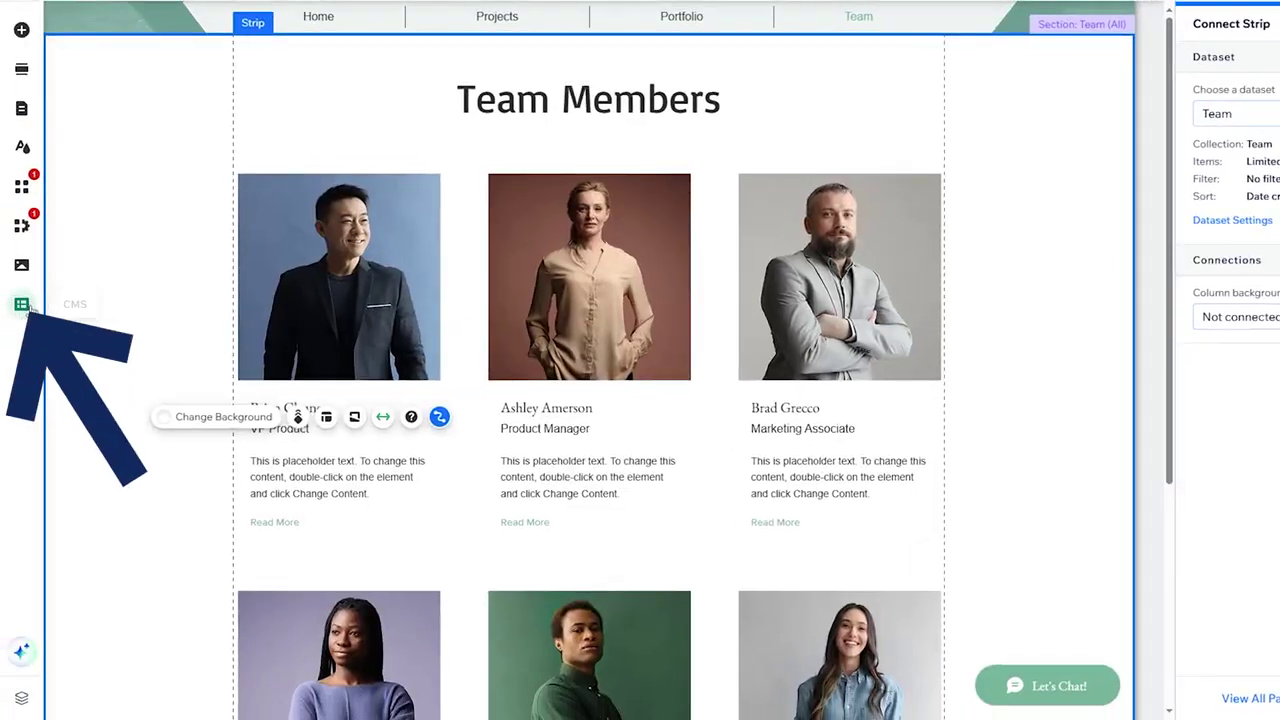
# - Create a new collection from scratch and name it Contacts
pyautogui.click(24, 305)
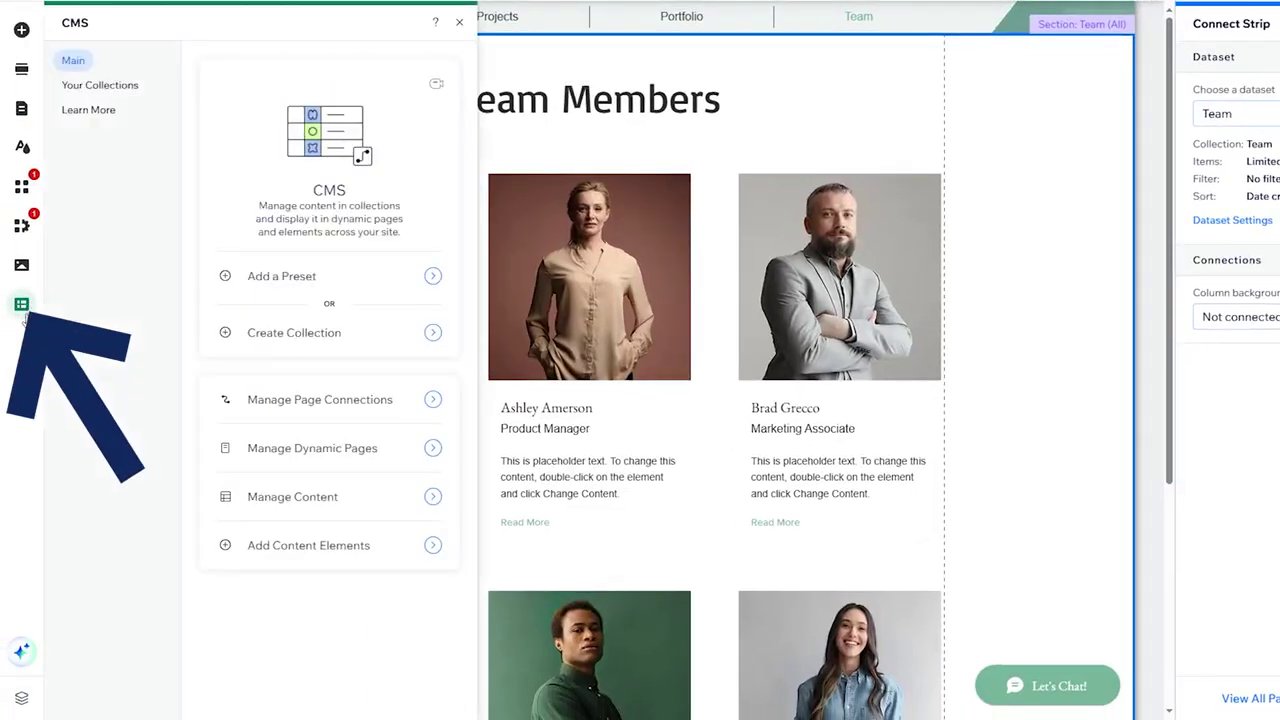
pyautogui.click(98, 87)
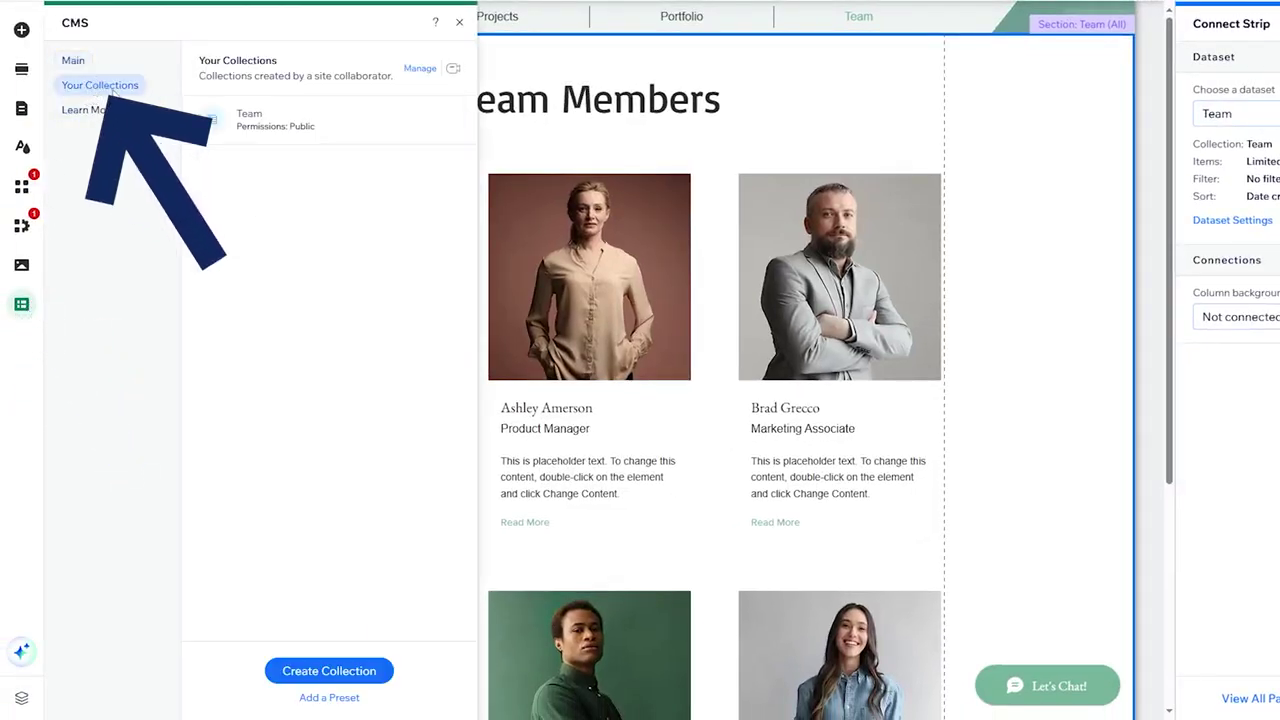
pyautogui.click(329, 671)
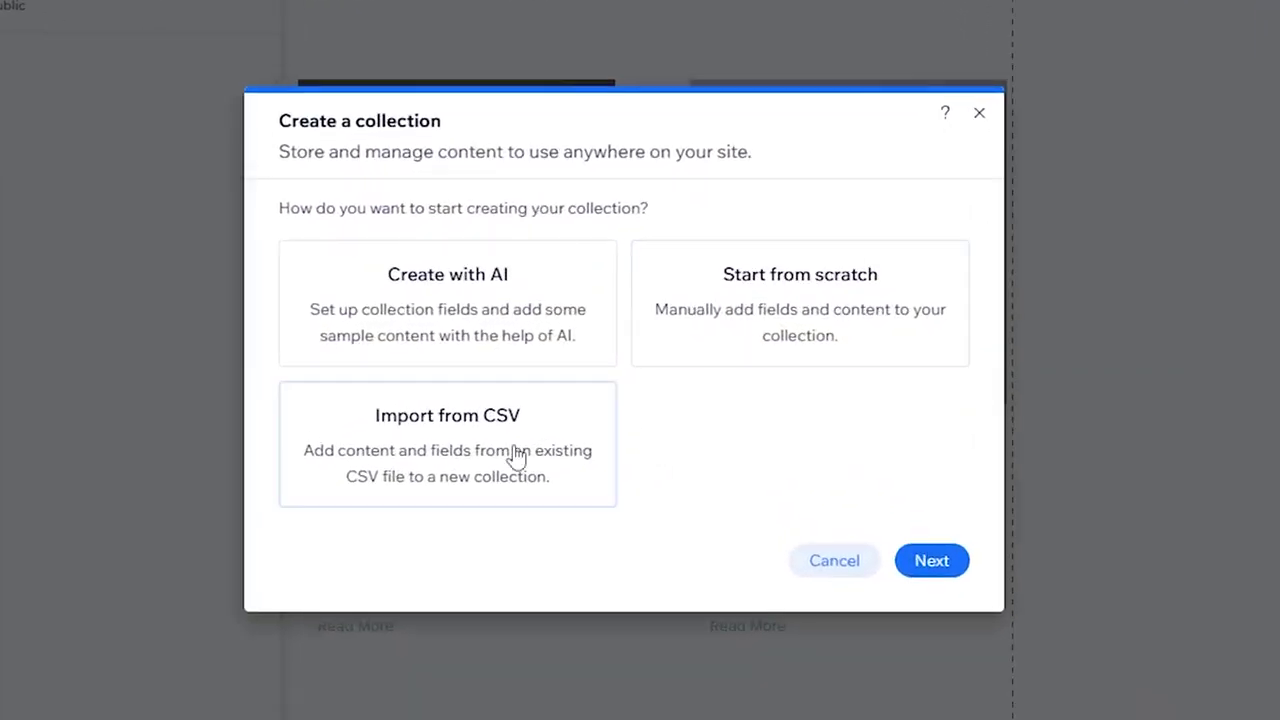
pyautogui.click(806, 315)
pyautogui.click(928, 564)
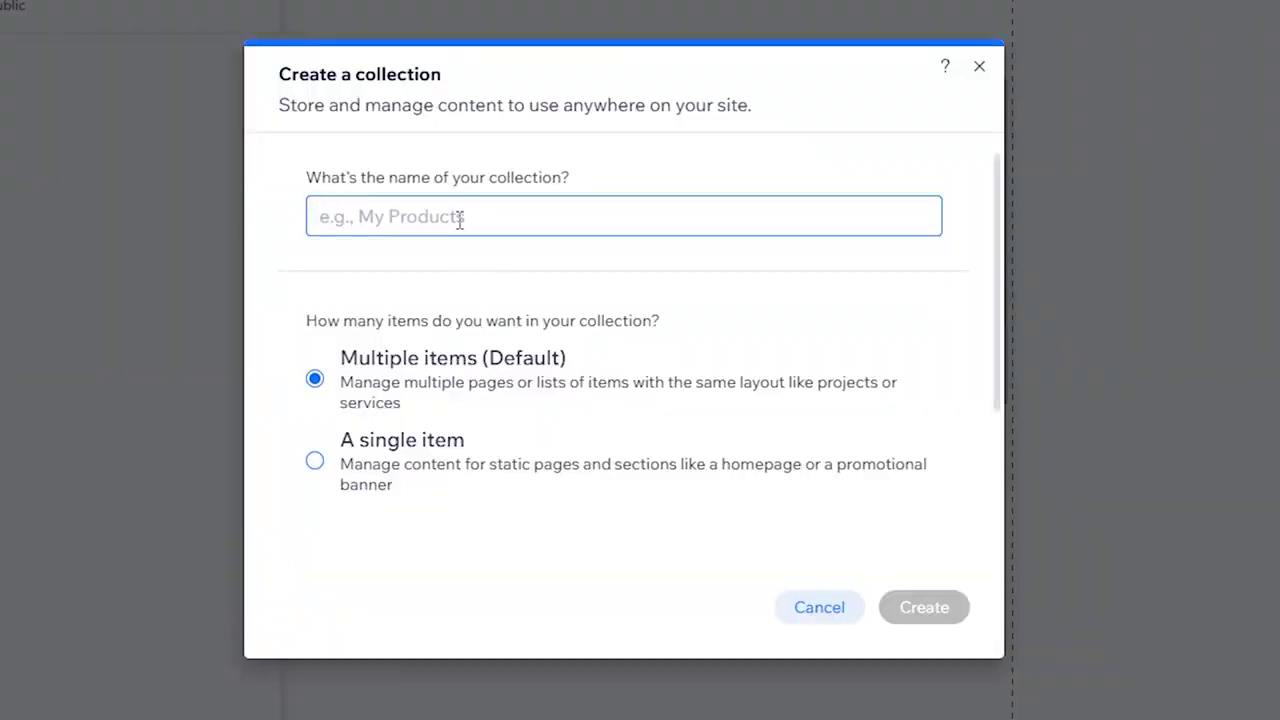
pyautogui.write('Con')
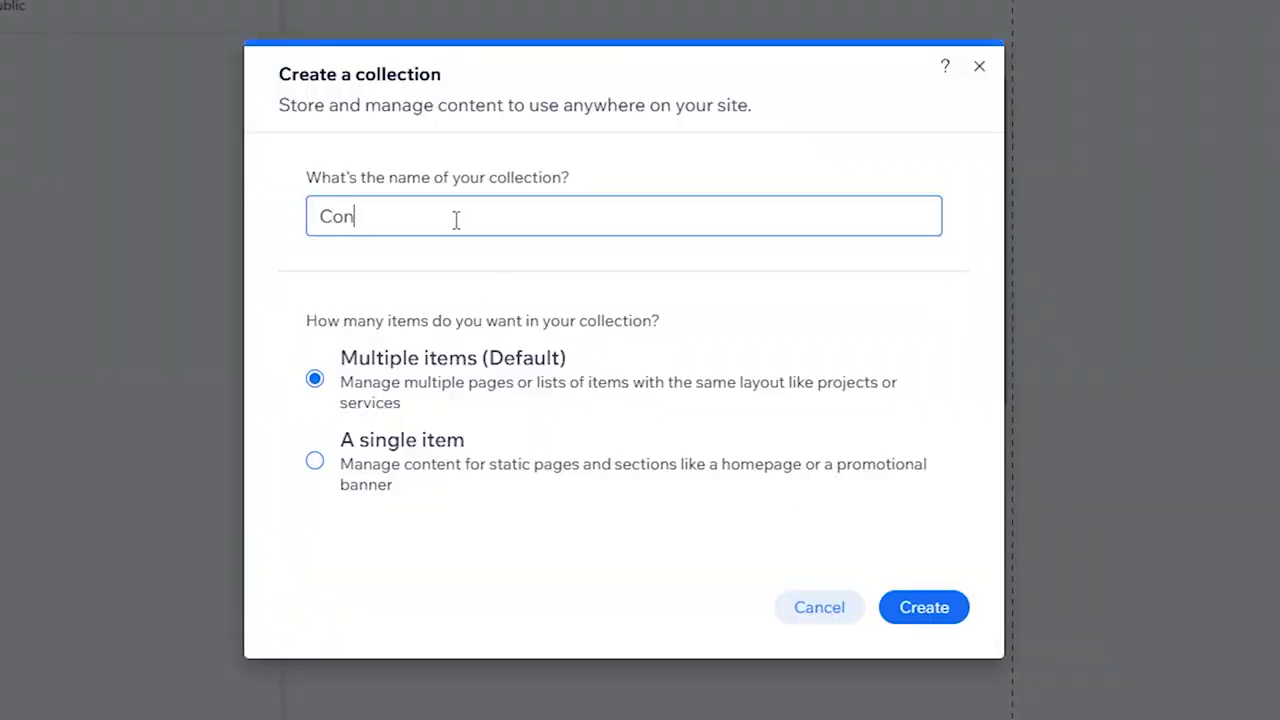
pyautogui.write('tacts')
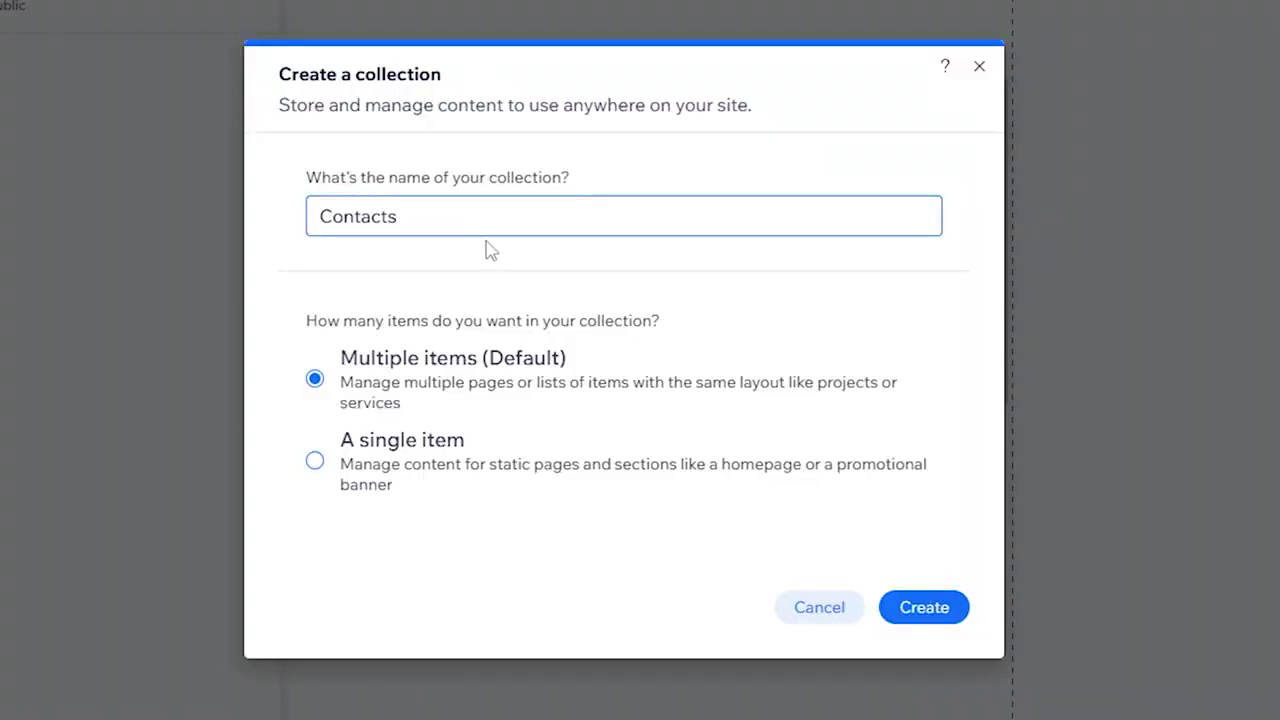
# - Create the Contacts collection and rename its Title field to Name
pyautogui.click(942, 614)
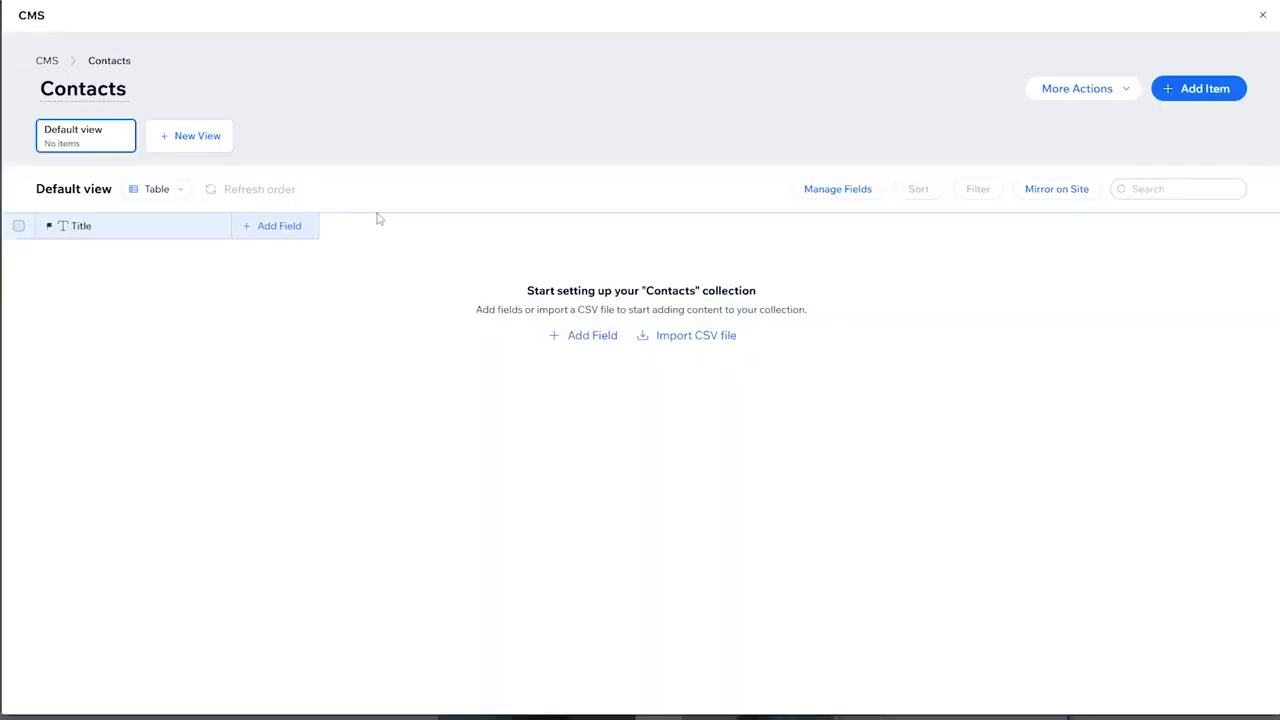
pyautogui.click(90, 234)
pyautogui.click(116, 258)
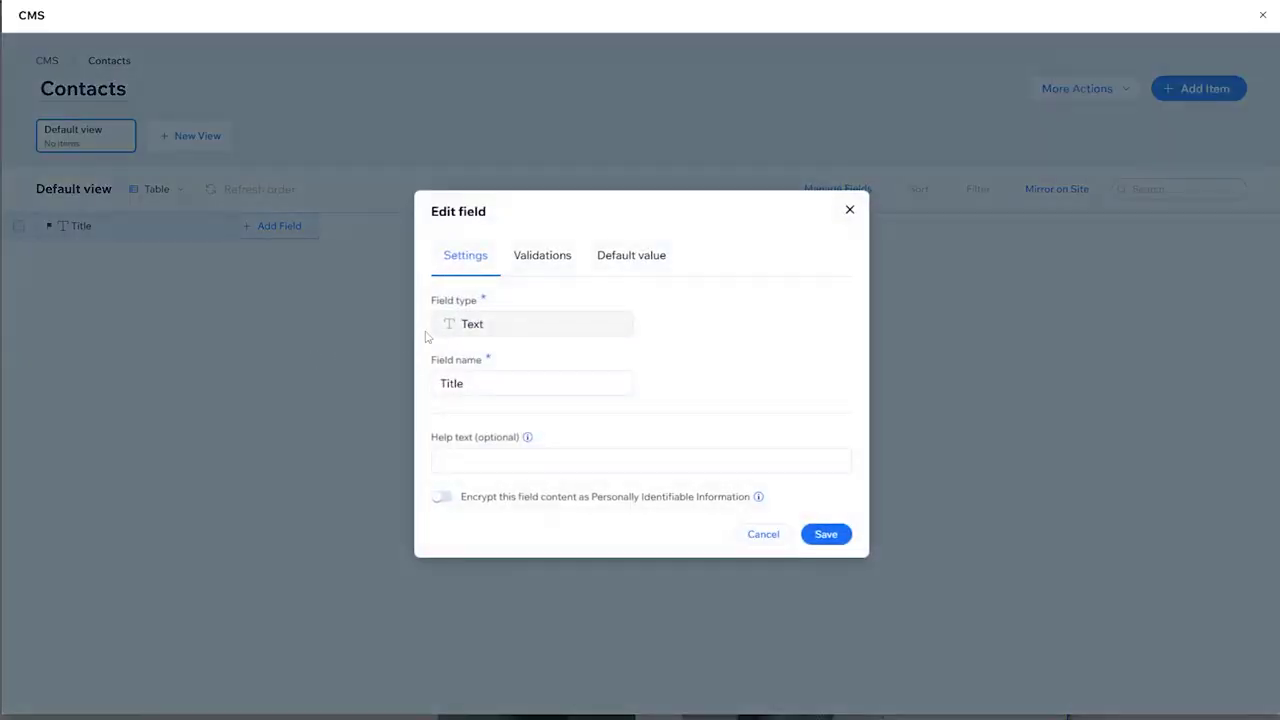
pyautogui.write('Name')
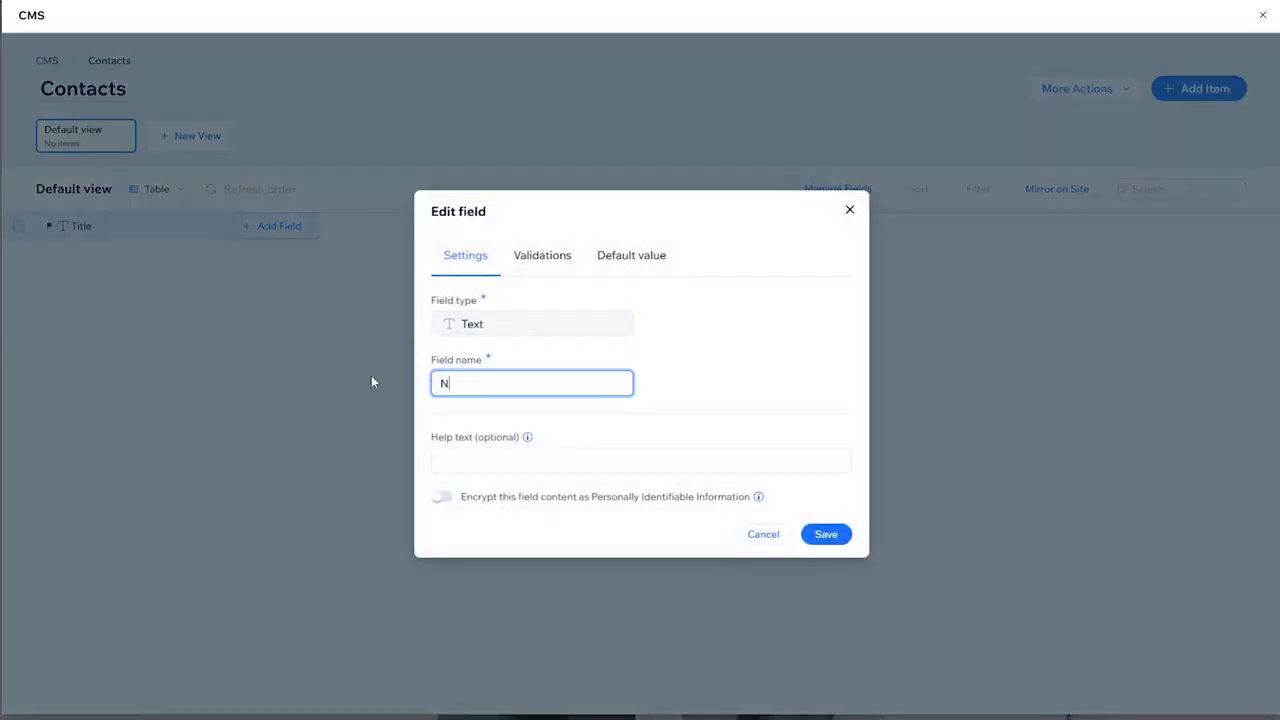
pyautogui.click(826, 536)
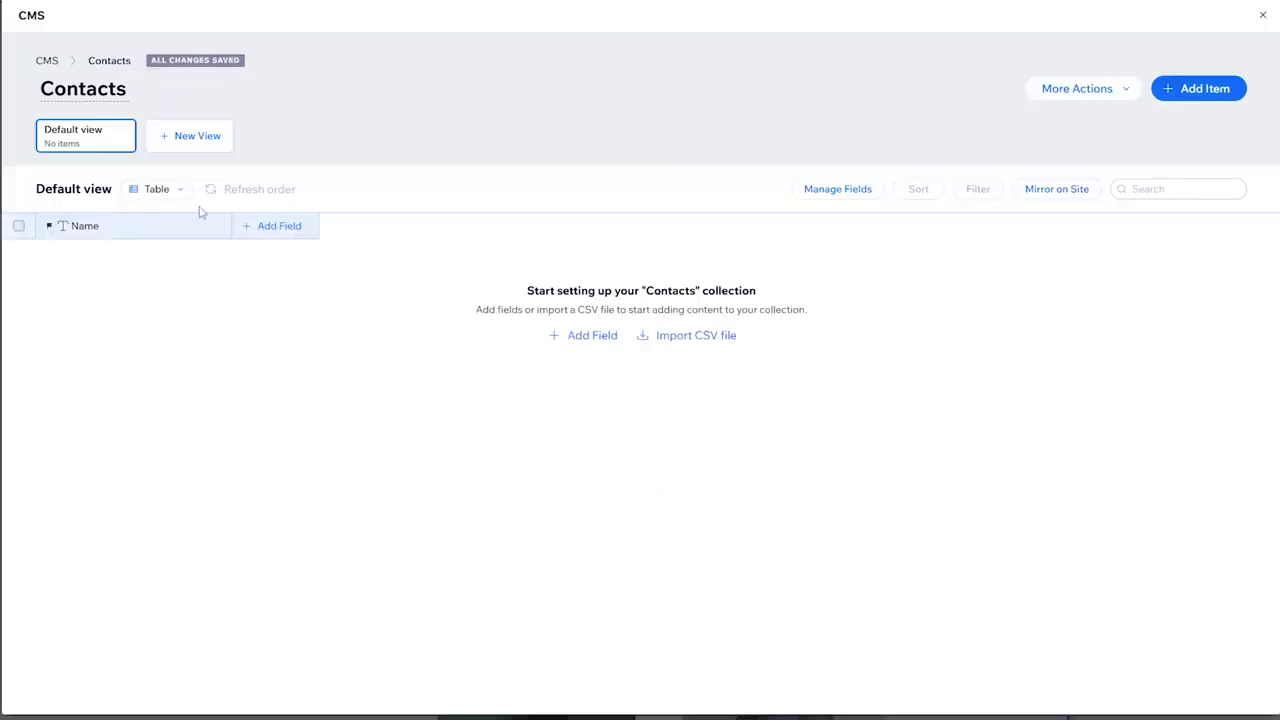
# - Add a text field named Email to the Contacts collection
pyautogui.click(252, 229)
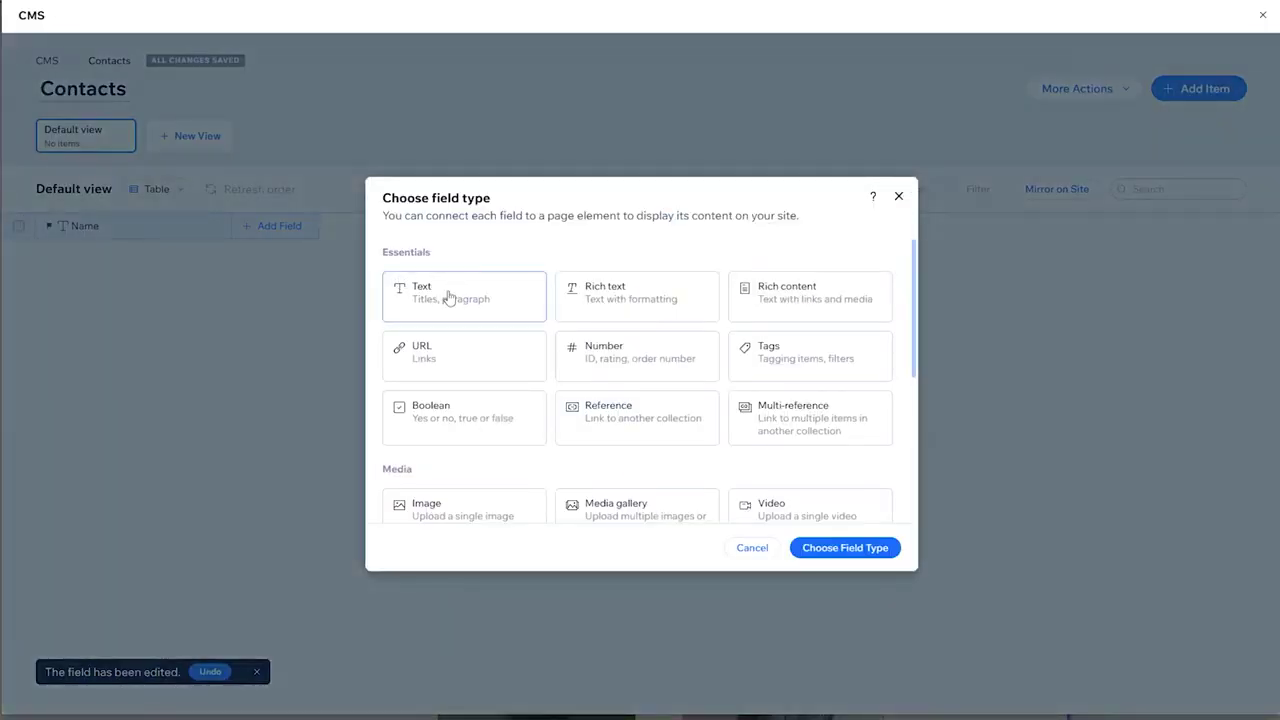
pyautogui.click(482, 308)
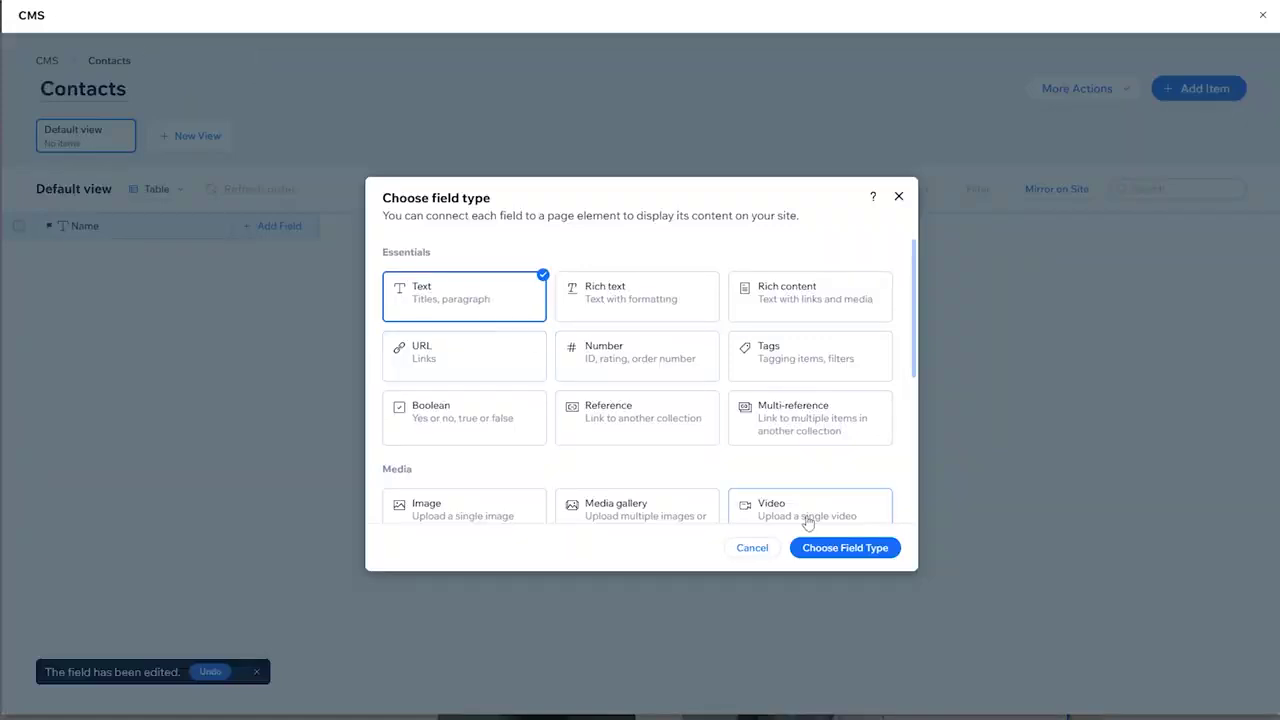
pyautogui.click(831, 549)
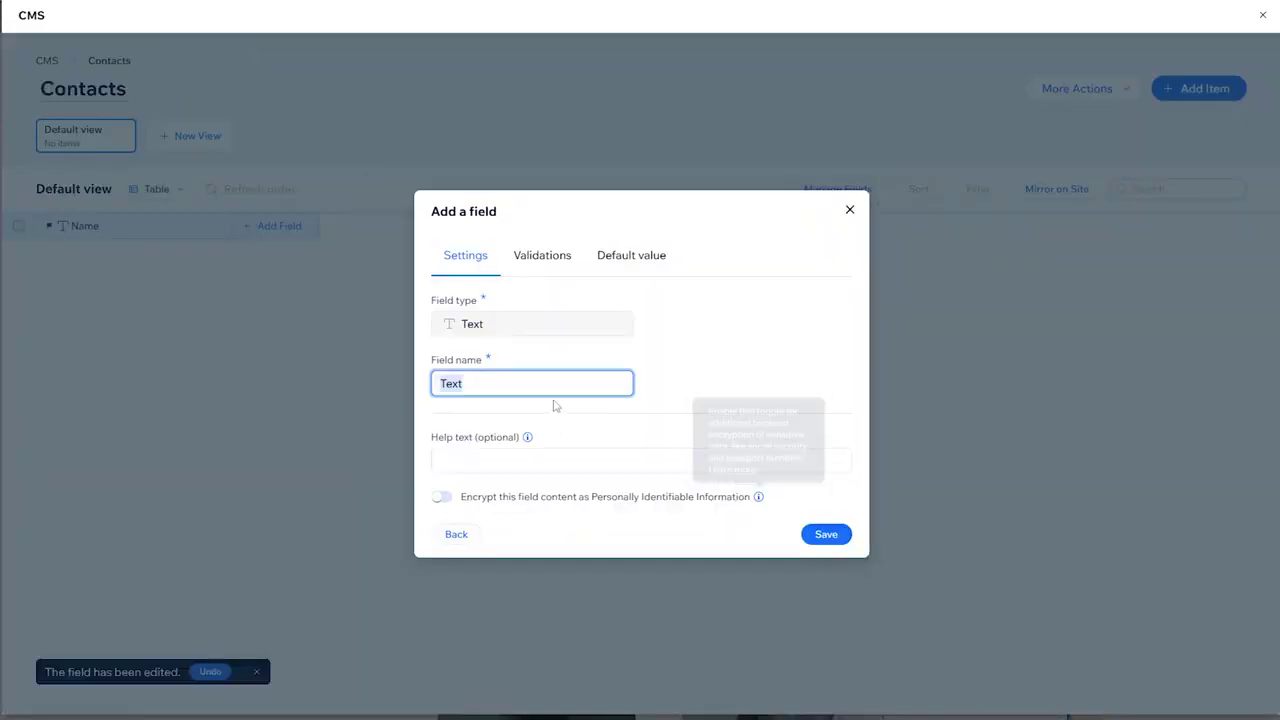
pyautogui.write('Em')
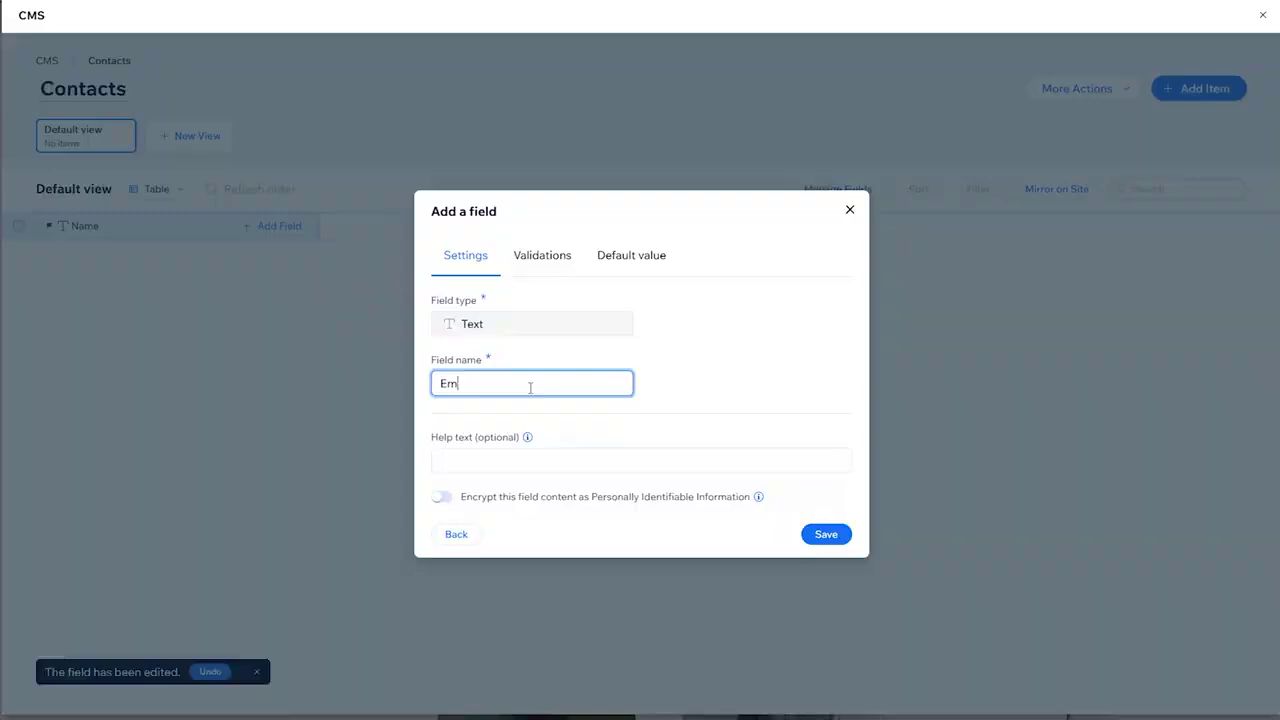
pyautogui.write('ail')
pyautogui.press('Return')
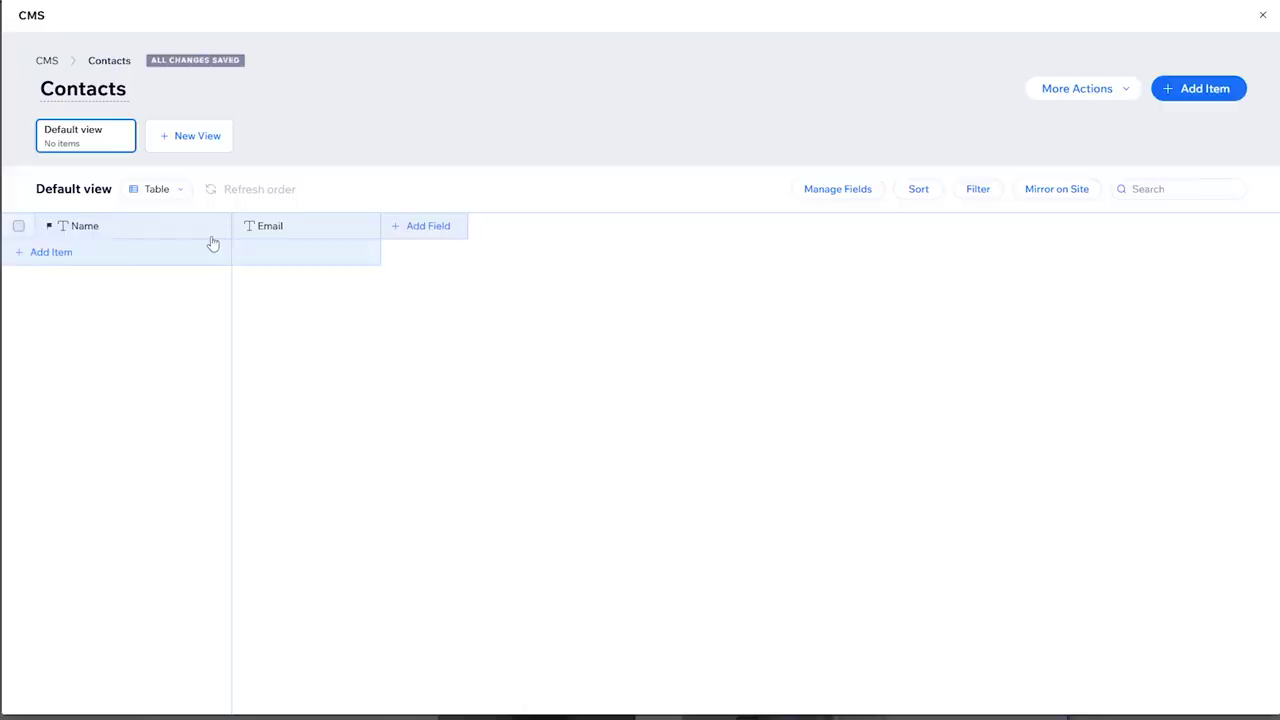
# - Add a Number field named 'phone number' to Contacts
pyautogui.click(392, 226)
pyautogui.click(620, 356)
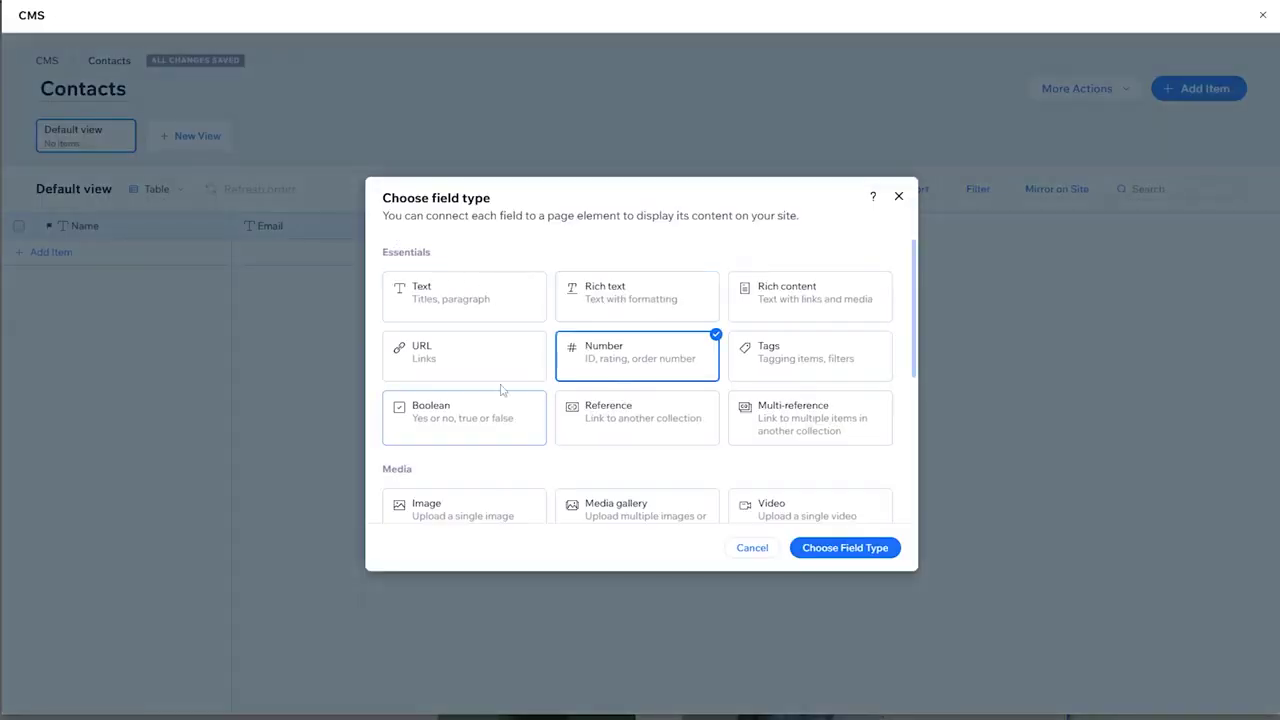
pyautogui.click(845, 550)
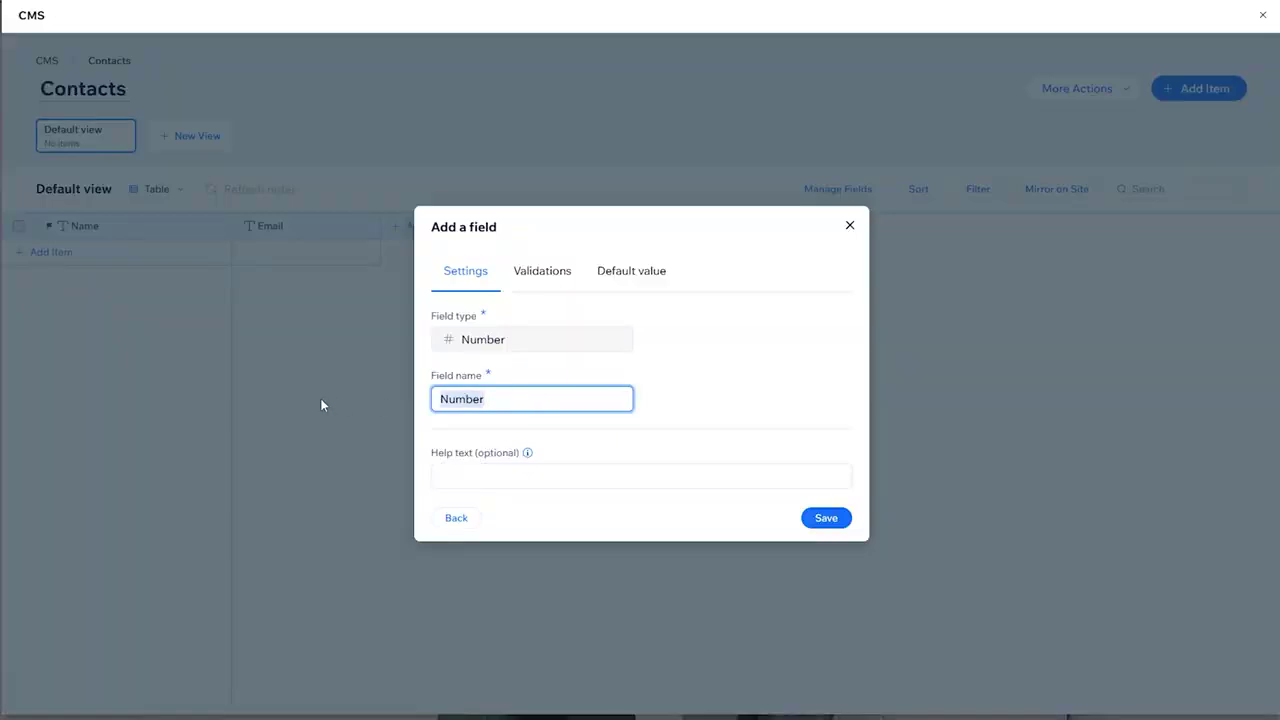
pyautogui.write('phone number')
pyautogui.click(815, 519)
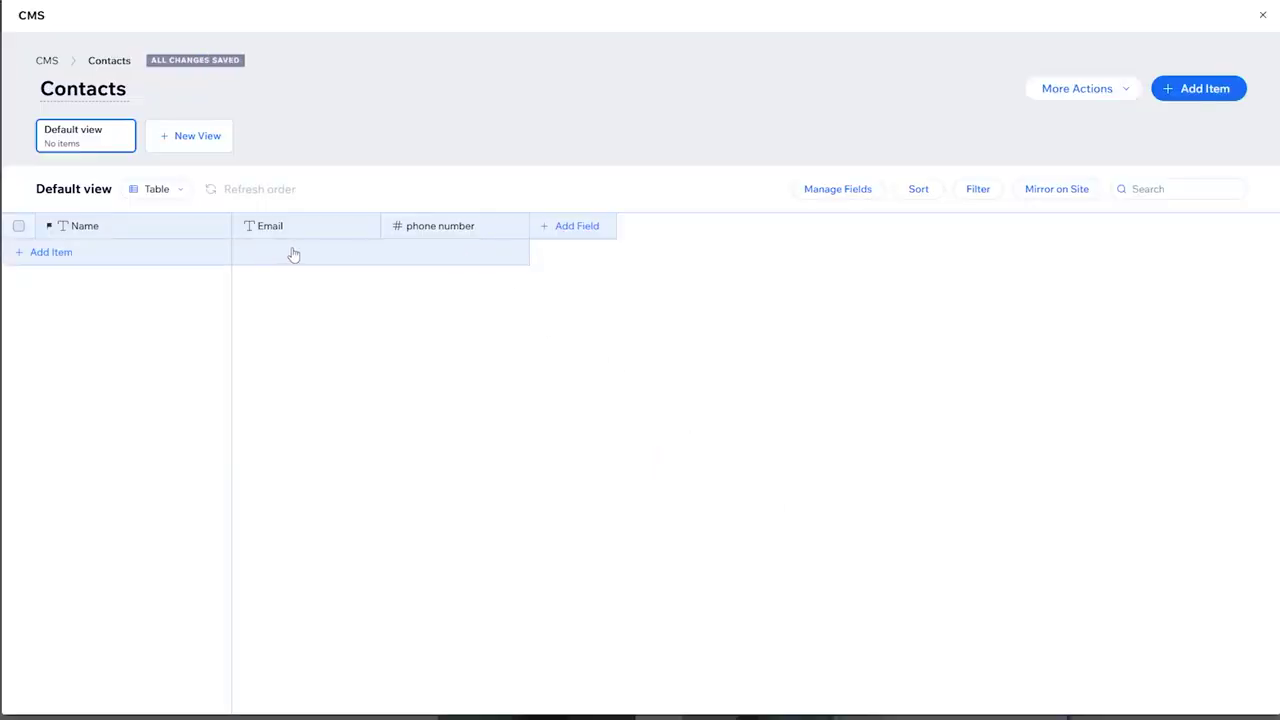
# - Add a rich text field named 'Descprition' to Contacts
pyautogui.click(563, 230)
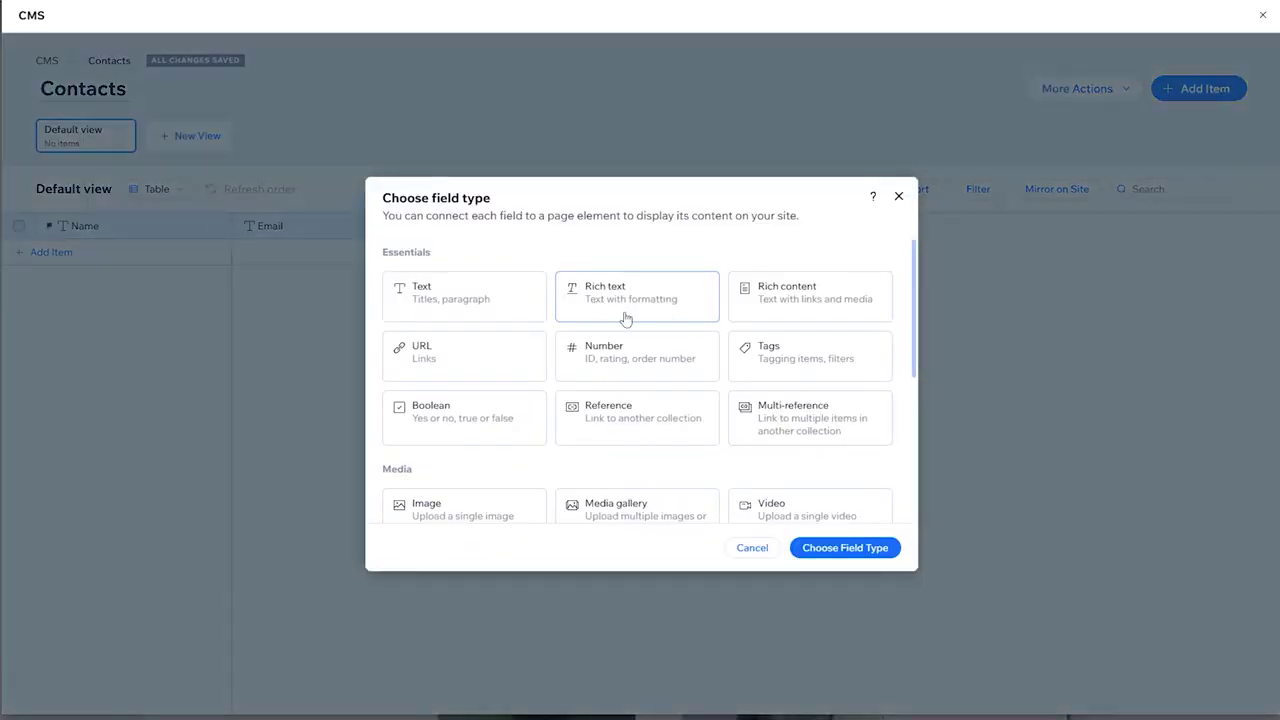
pyautogui.click(614, 304)
pyautogui.click(825, 548)
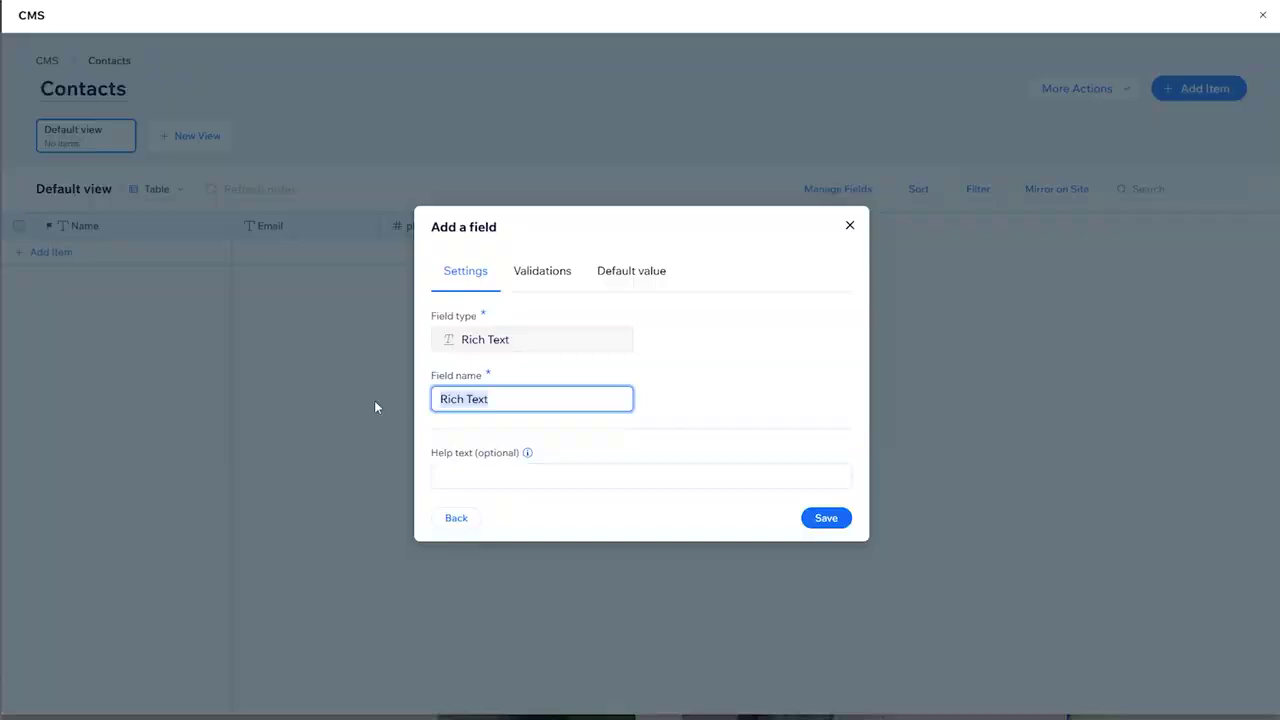
pyautogui.write('Descprition')
pyautogui.click(848, 518)
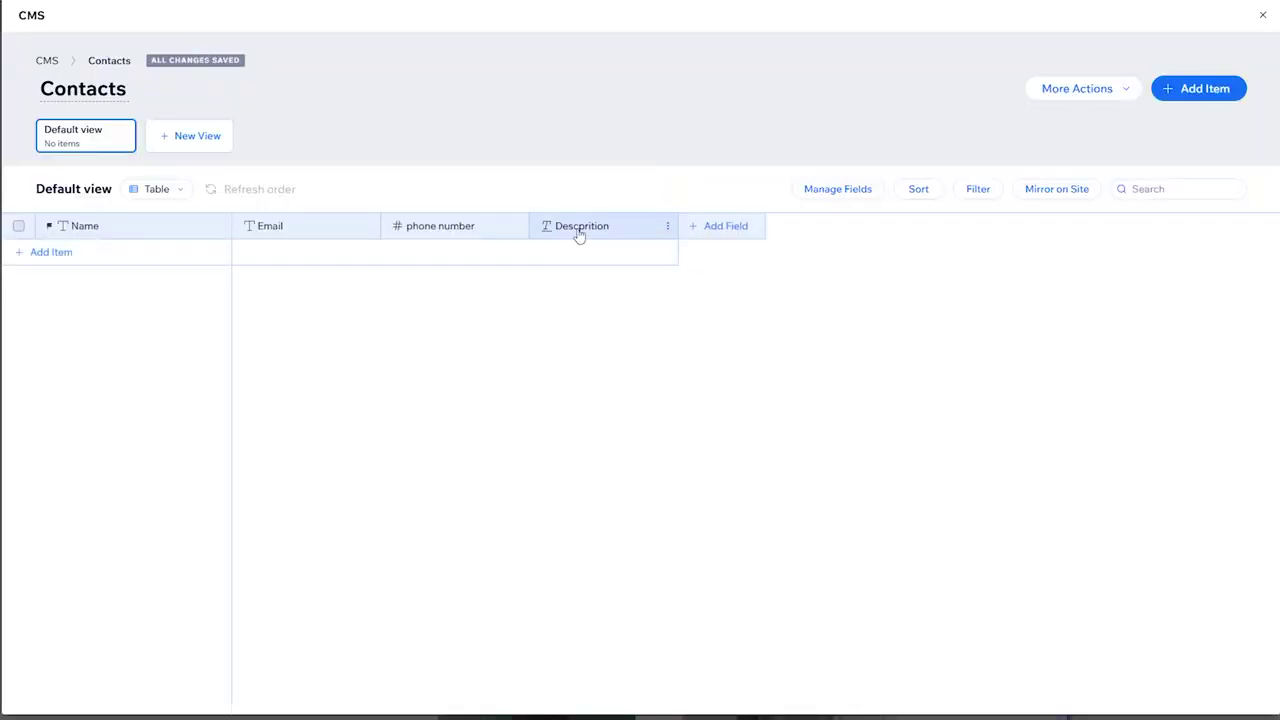
# - Create the first Contacts item and enter the contact's name in its Name cell
pyautogui.click(580, 255)
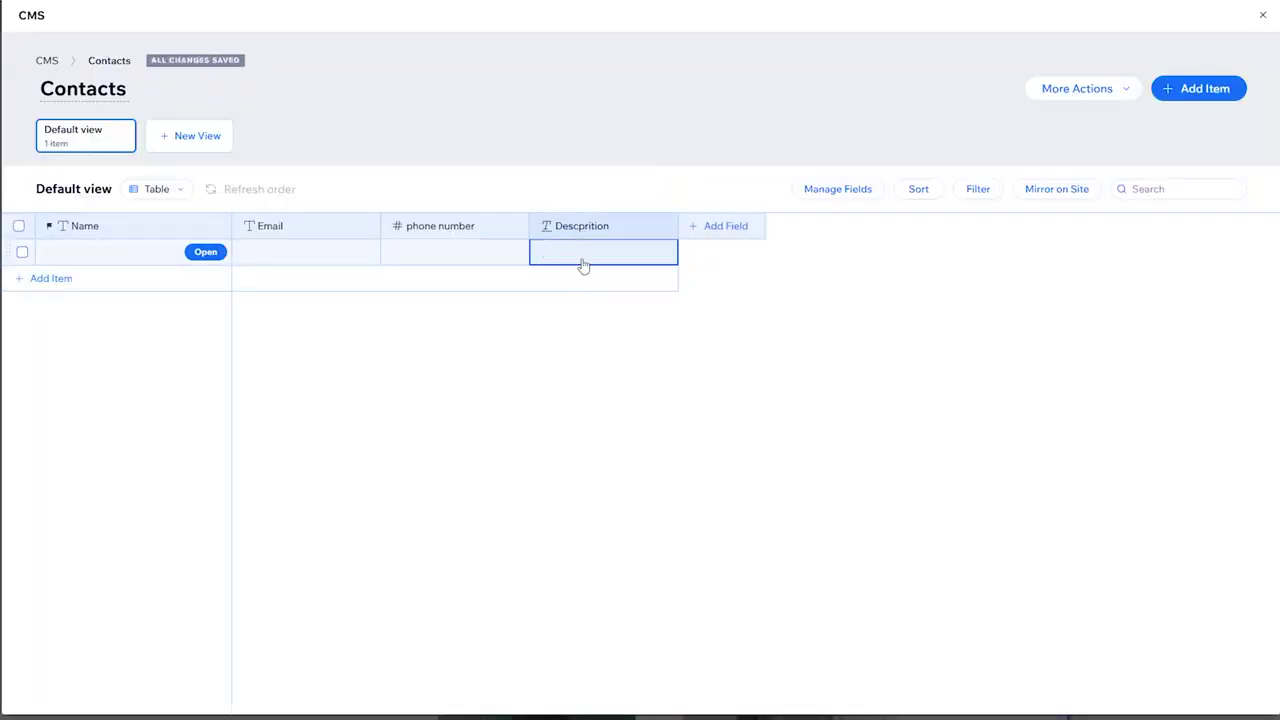
pyautogui.click(582, 258)
pyautogui.write('dsfkjghl')
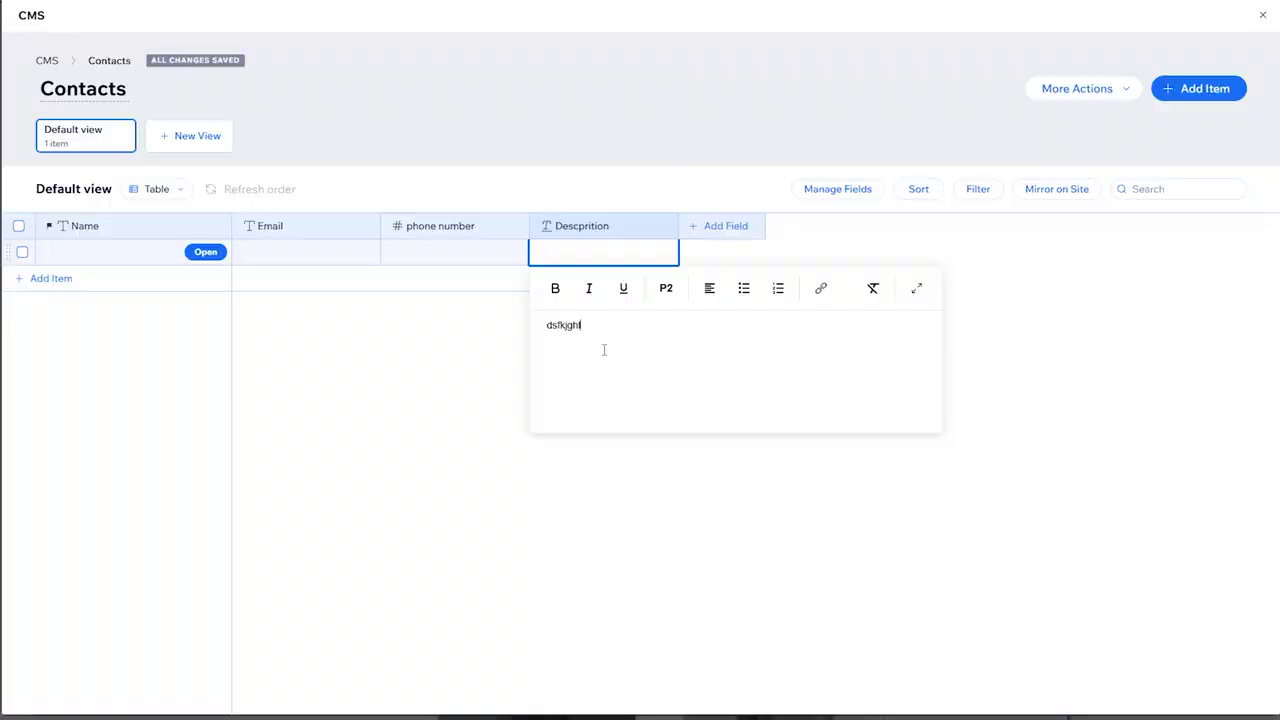
pyautogui.write('dfklghdsflg')
pyautogui.press('BackSpace')
pyautogui.press('BackSpace')
pyautogui.press('BackSpace')
pyautogui.press('BackSpace')
pyautogui.press('BackSpace')
pyautogui.press('BackSpace')
pyautogui.press('BackSpace')
pyautogui.press('BackSpace')
pyautogui.press('BackSpace')
pyautogui.press('BackSpace')
pyautogui.press('BackSpace')
pyautogui.press('BackSpace')
pyautogui.press('BackSpace')
pyautogui.press('BackSpace')
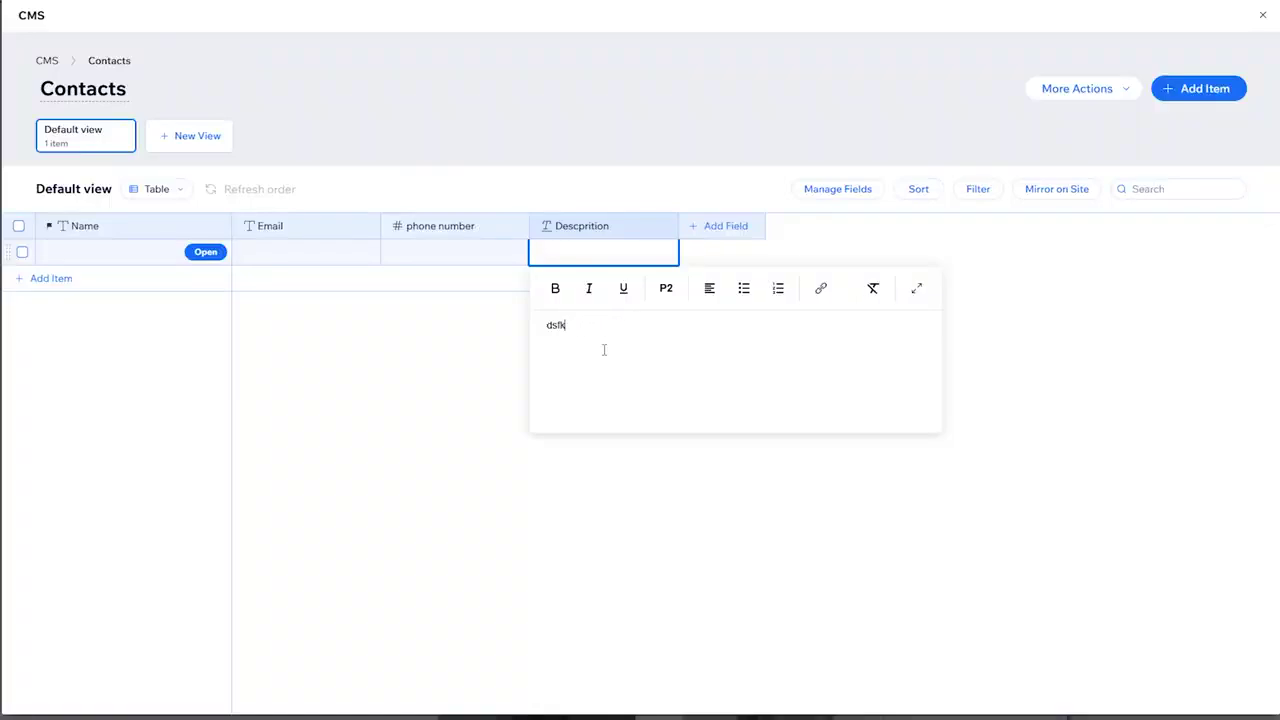
pyautogui.click(102, 257)
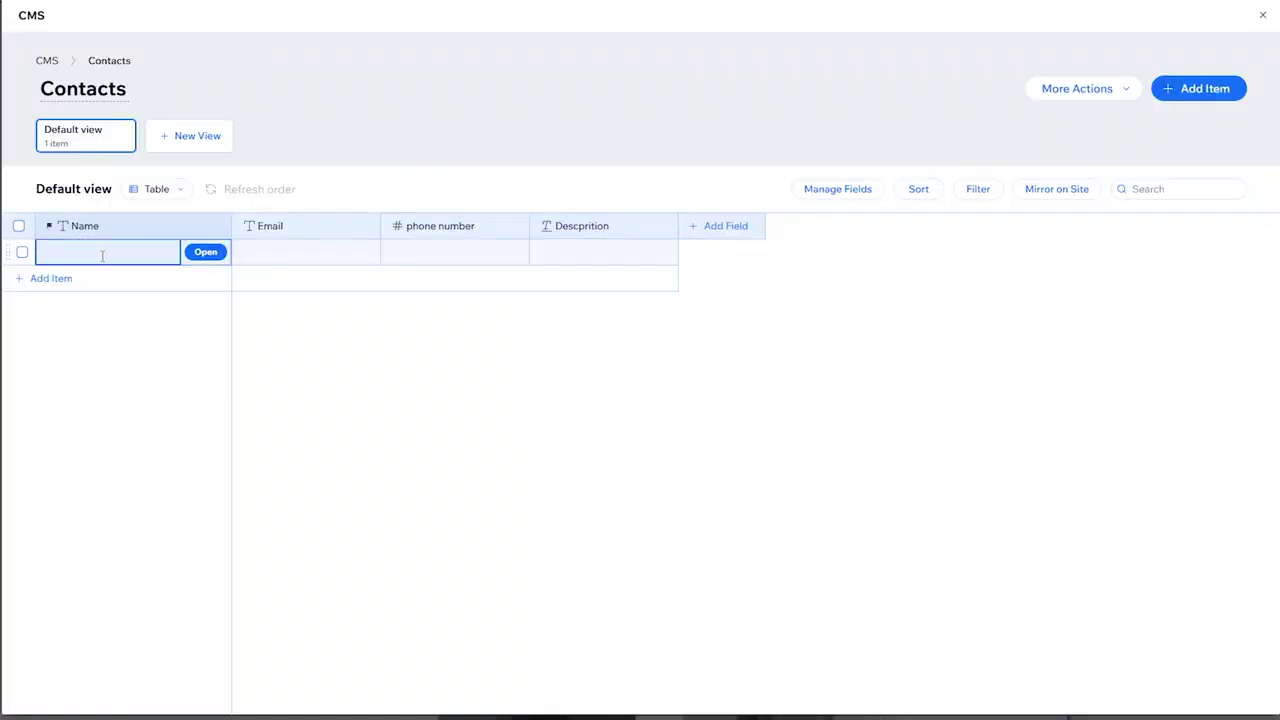
pyautogui.write('Jeffry Bezoss')
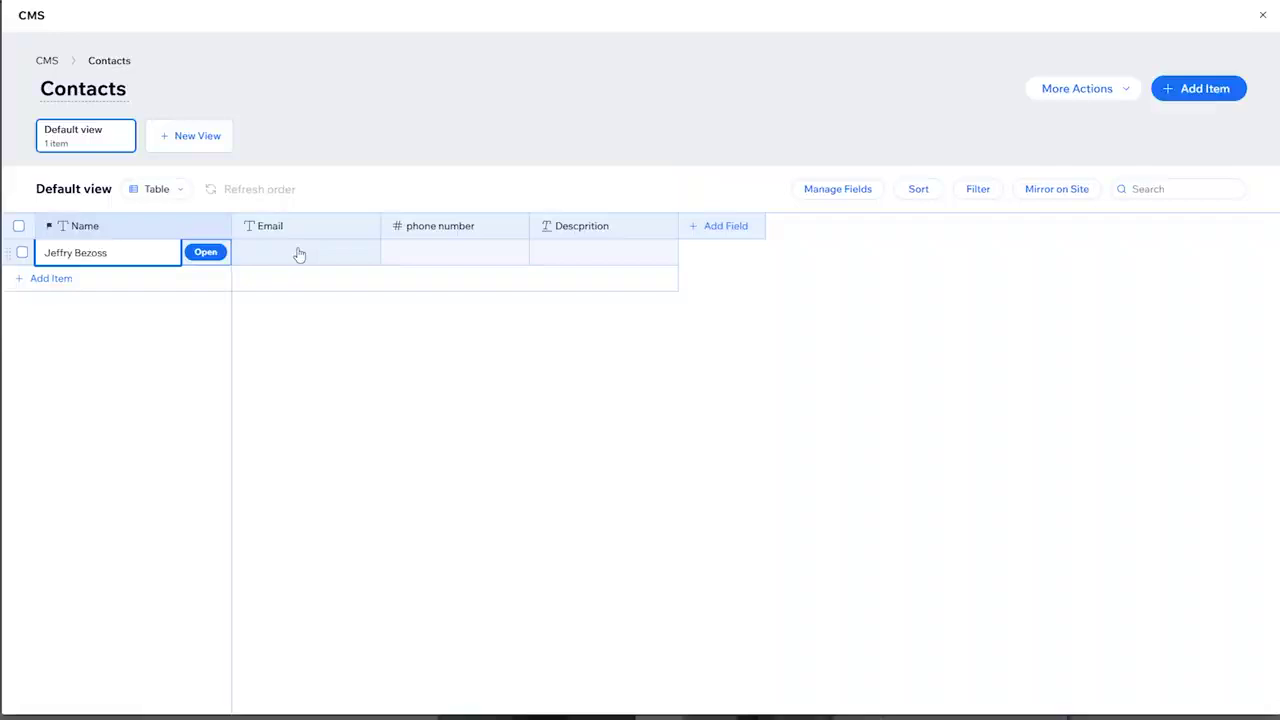
pyautogui.click(300, 253)
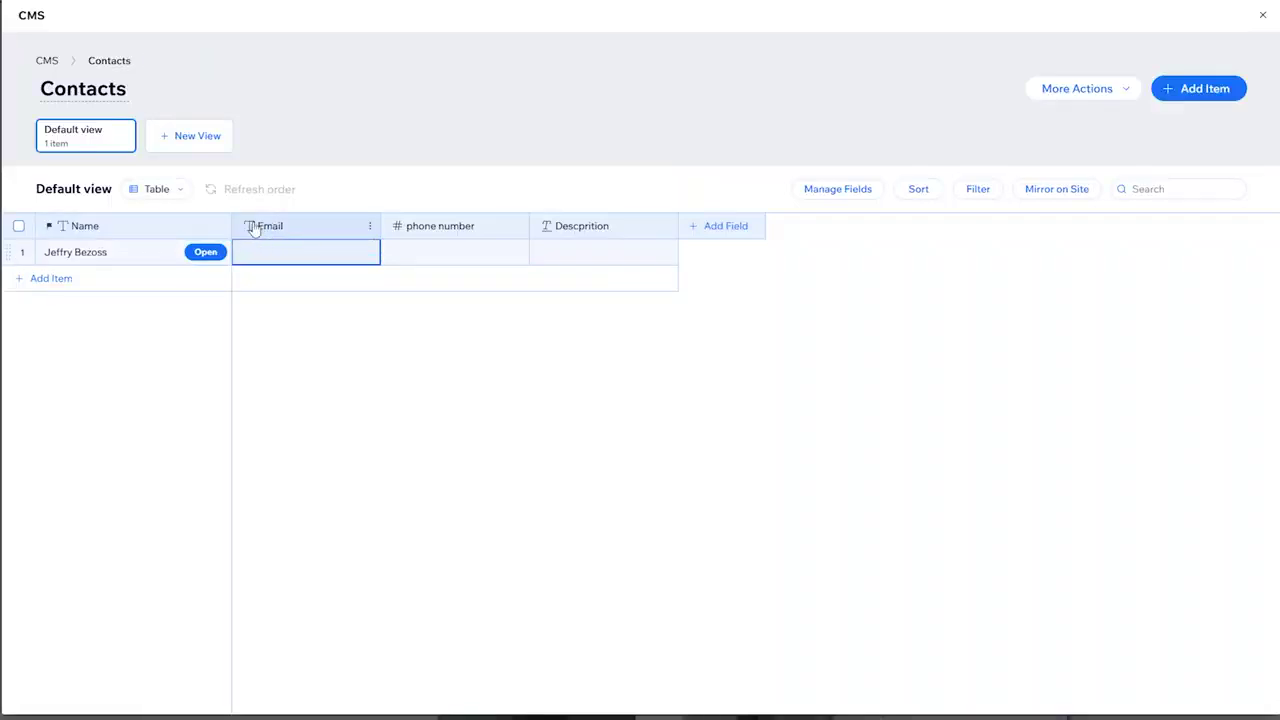
# - Add a blank second row and confirm the first contact's name
pyautogui.click(712, 226)
pyautogui.scroll(-2, 460, 400)
pyautogui.scroll(2, 480, 403)
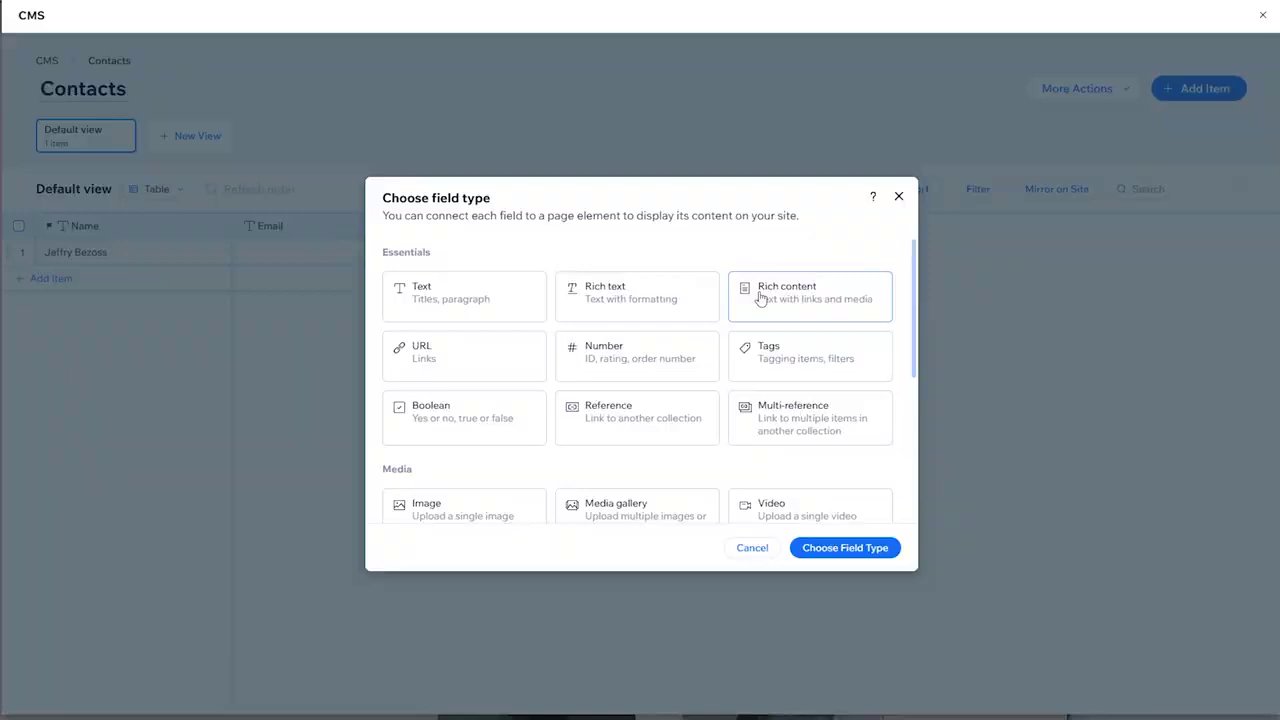
pyautogui.scroll(-1, 763, 294)
pyautogui.scroll(1, 790, 400)
pyautogui.scroll(-2, 797, 416)
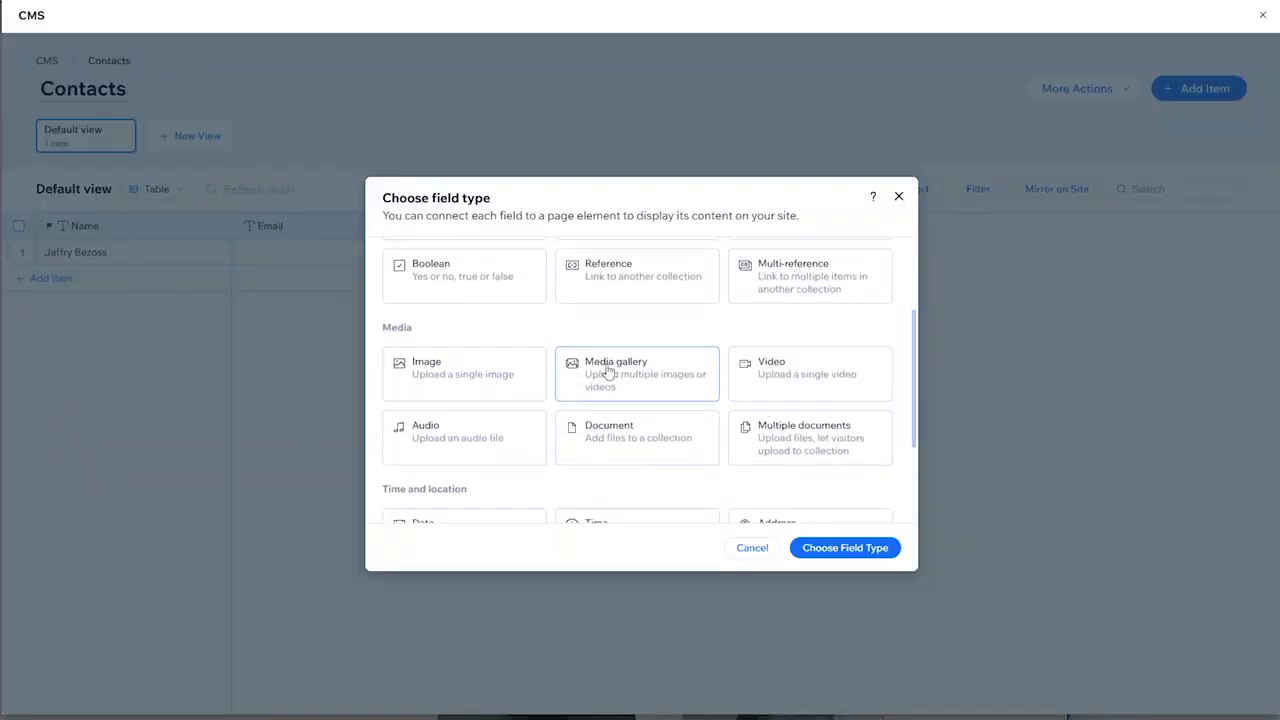
pyautogui.scroll(2, 793, 386)
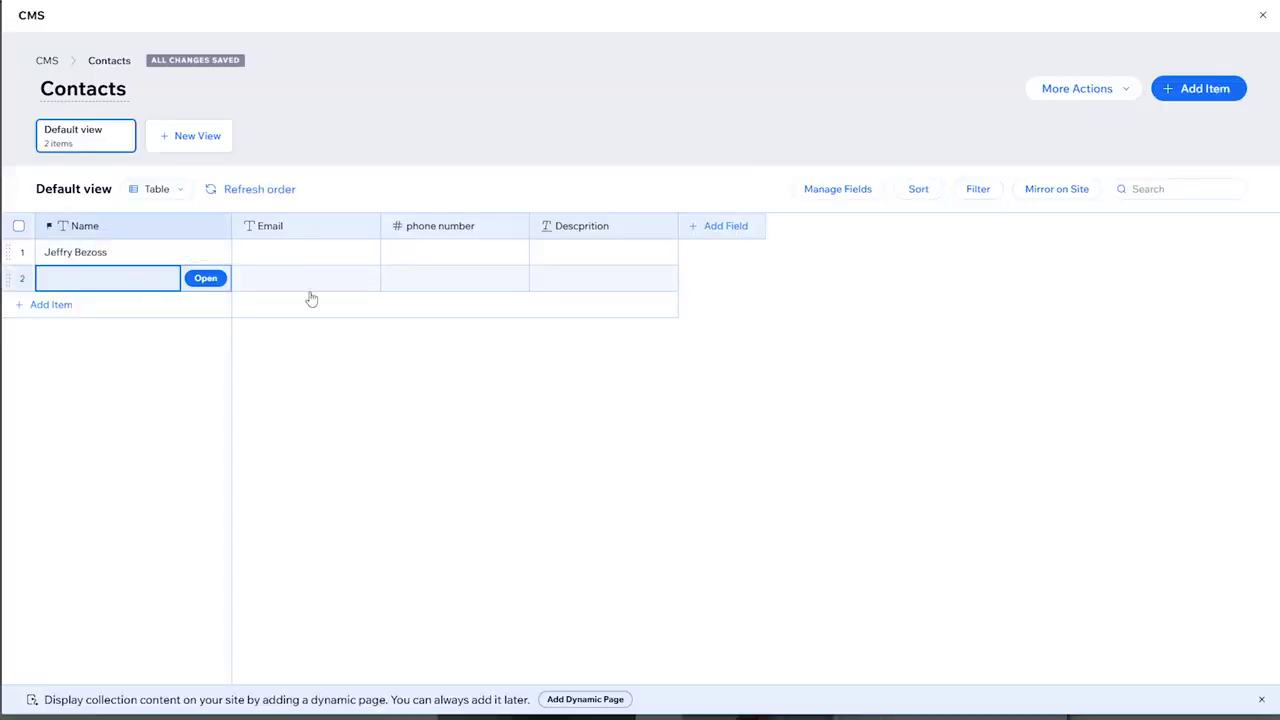
pyautogui.click(340, 254)
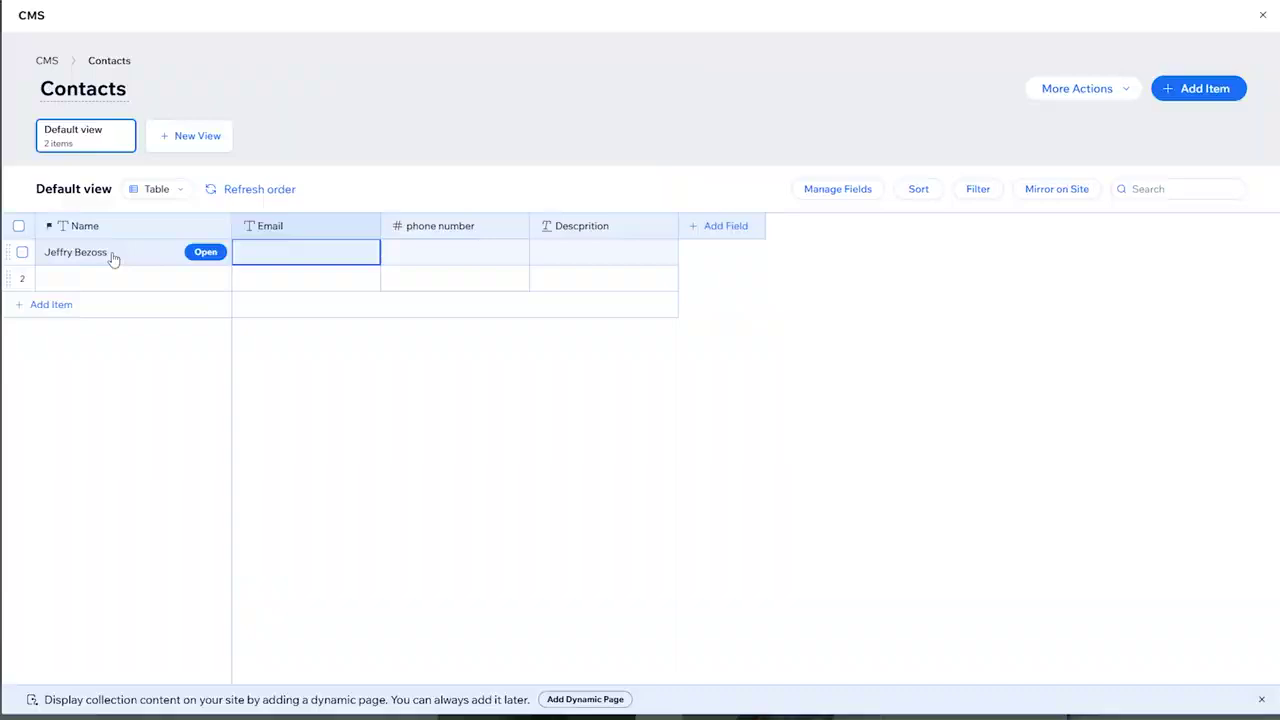
pyautogui.click(58, 252)
pyautogui.click(47, 252)
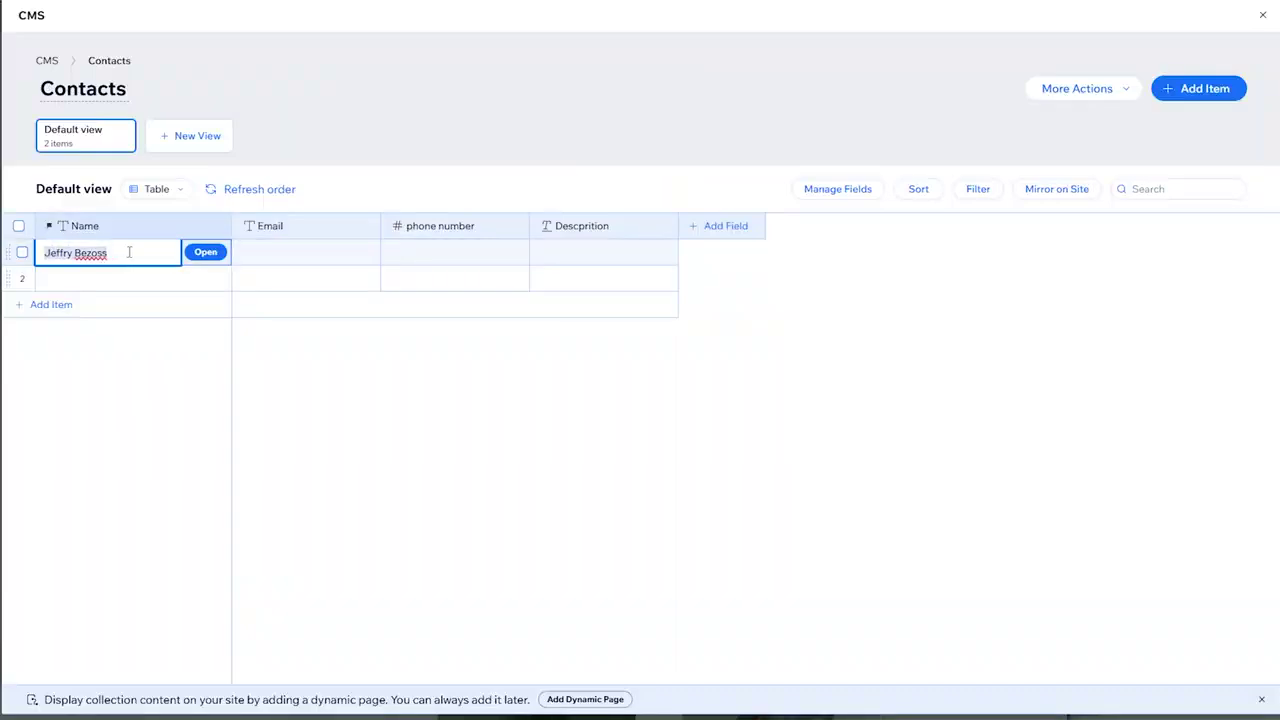
pyautogui.press('Tab')
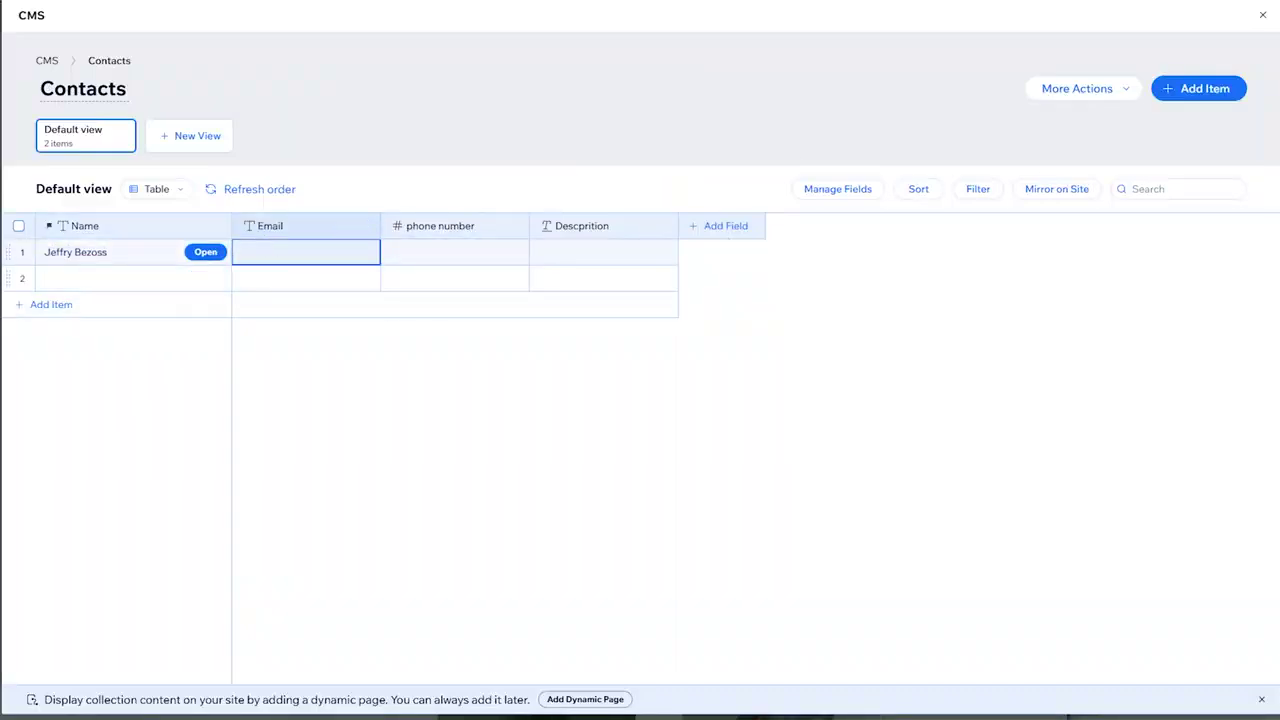
# - Close the Contacts collection table and return to the editor
pyautogui.click(1261, 17)
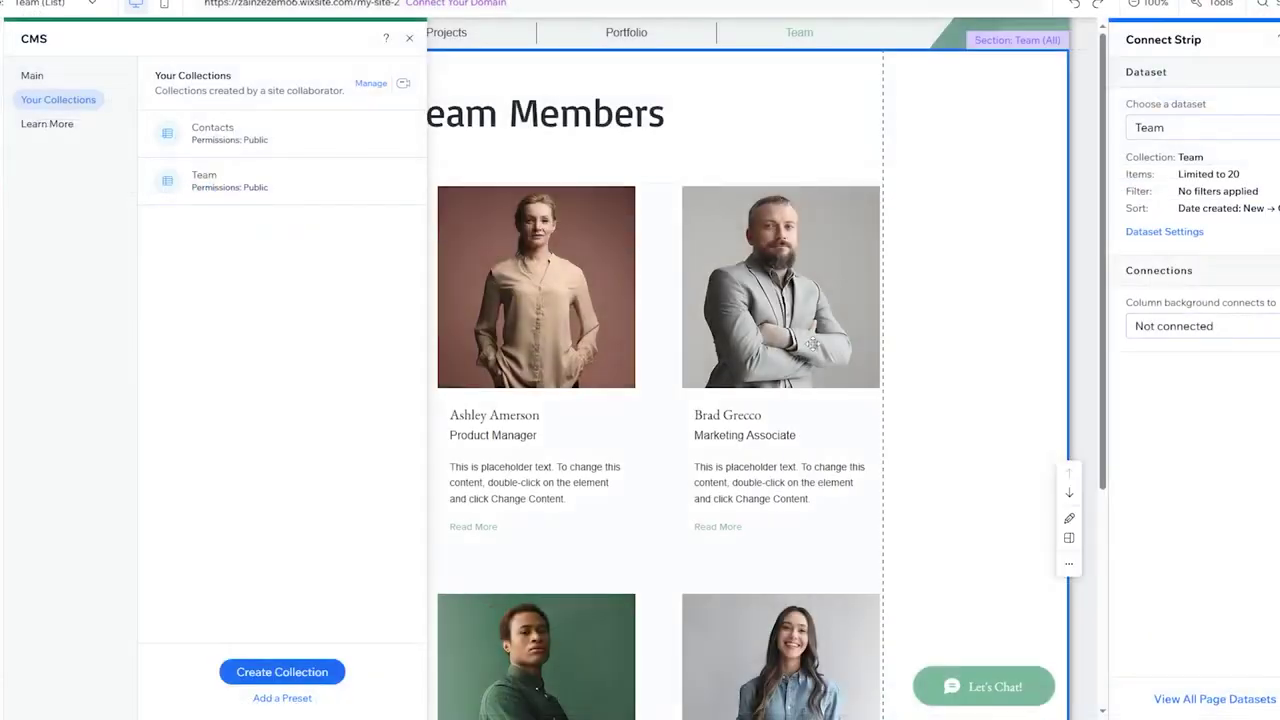
pyautogui.click(296, 140)
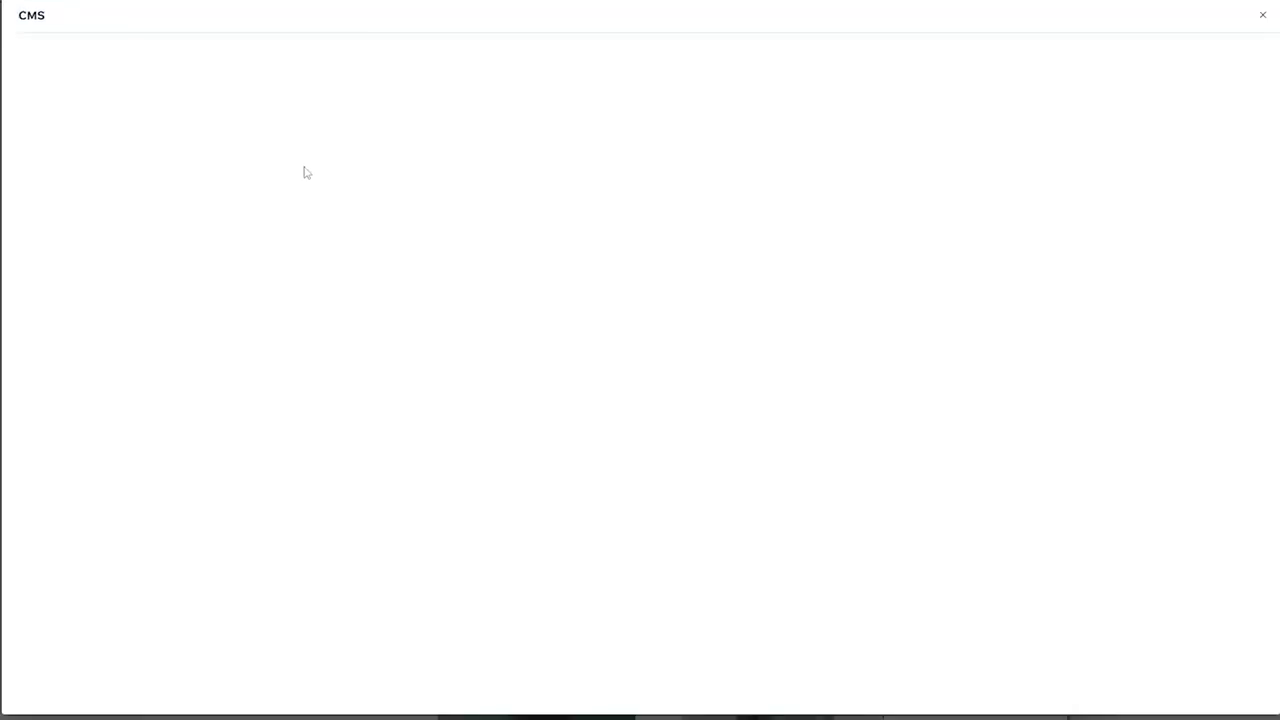
pyautogui.click(1262, 15)
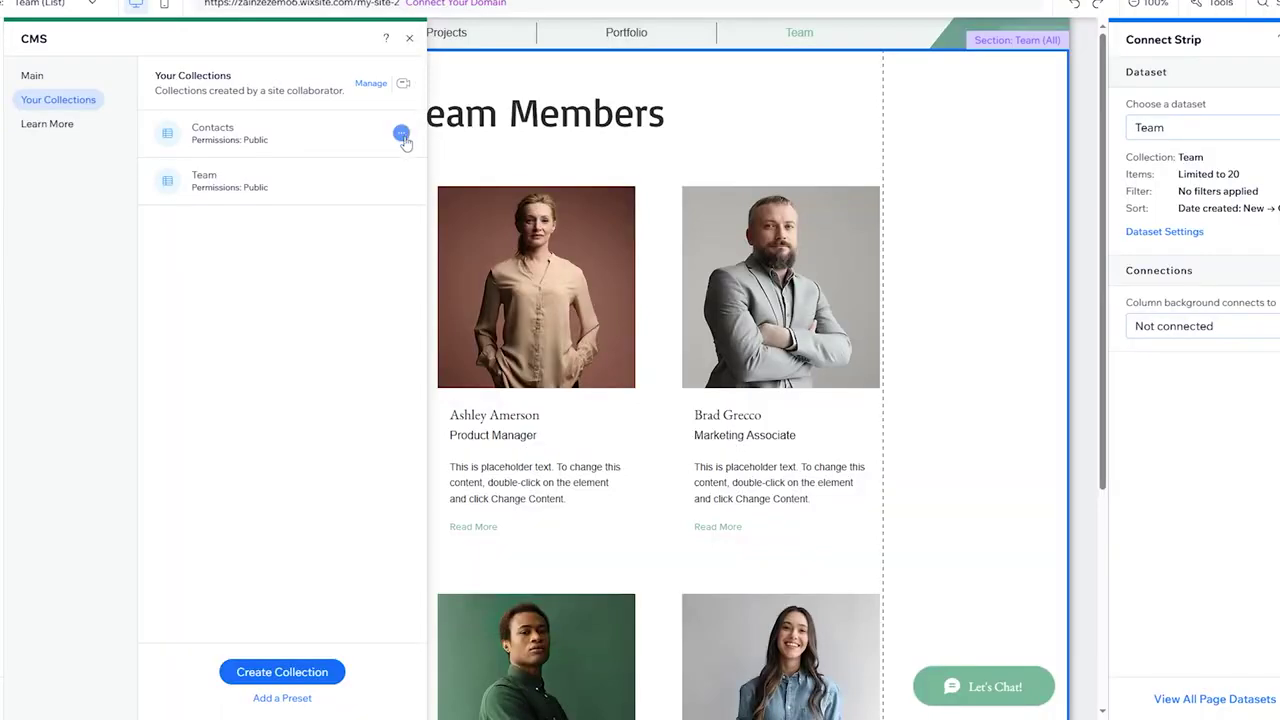
# - Add a List-layout dynamic page for Contacts to the site and select its repeater
pyautogui.click(401, 134)
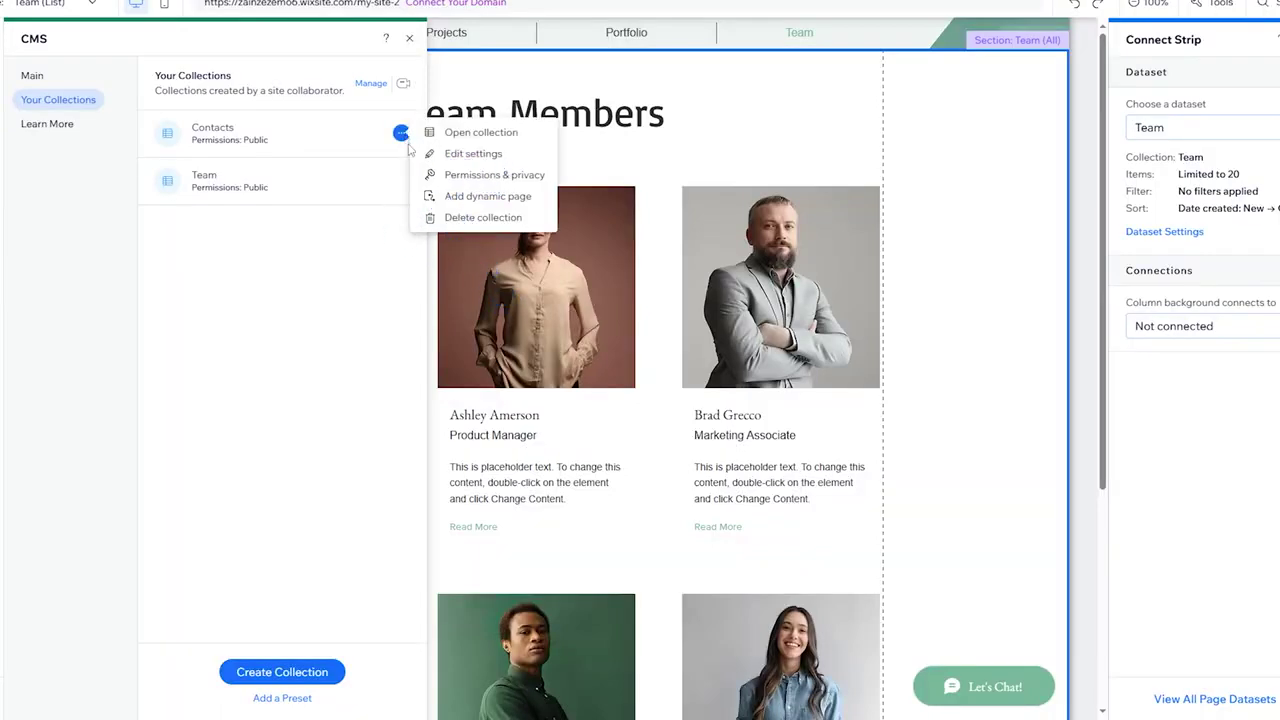
pyautogui.click(486, 198)
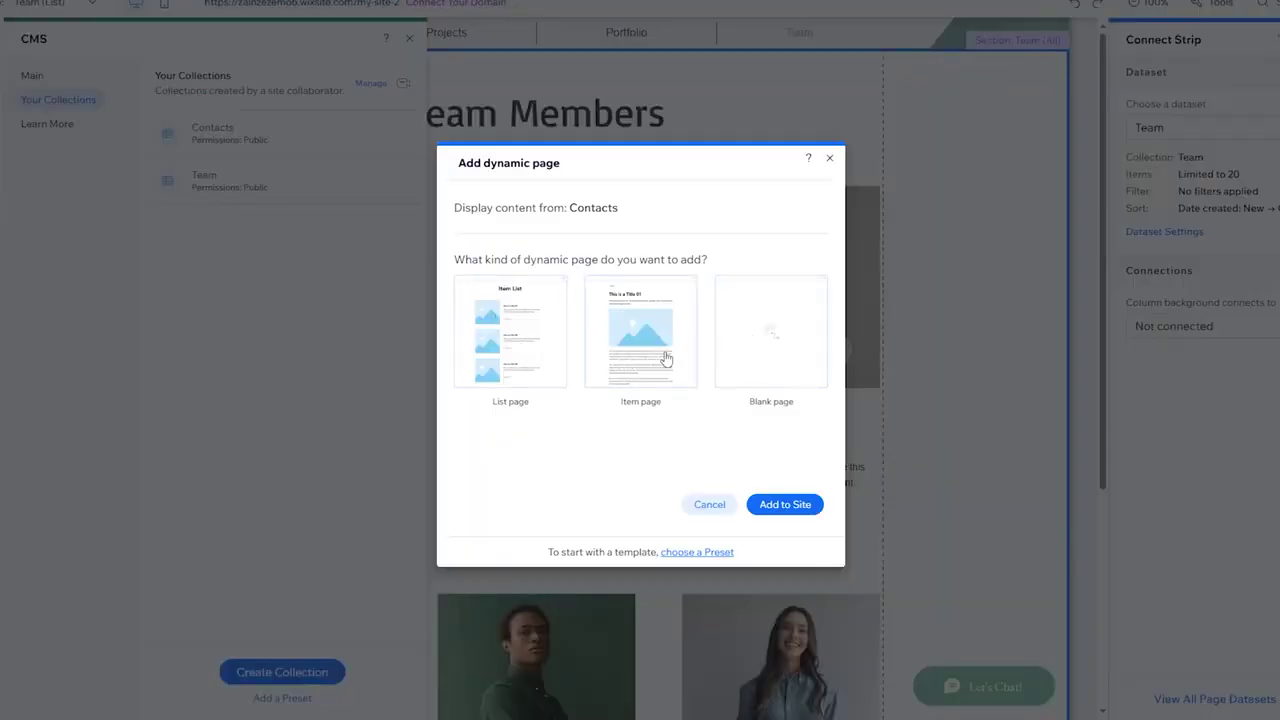
pyautogui.click(511, 346)
pyautogui.click(784, 505)
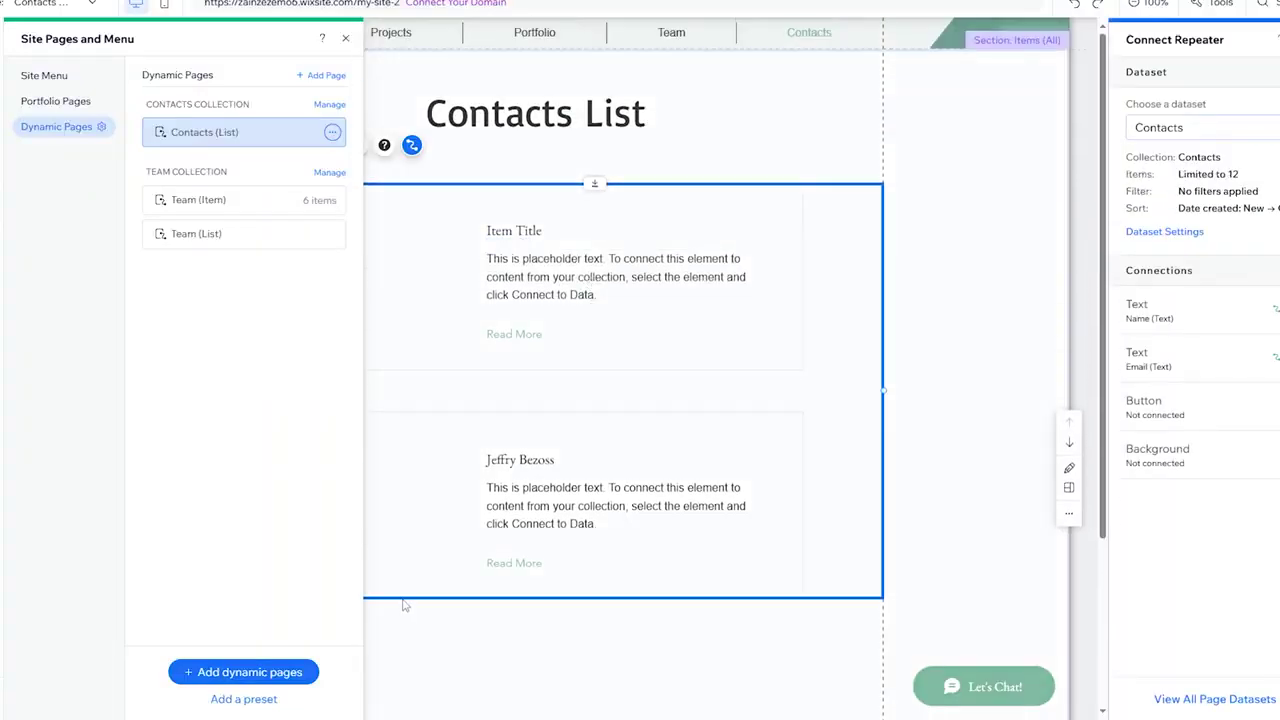
pyautogui.click(560, 278)
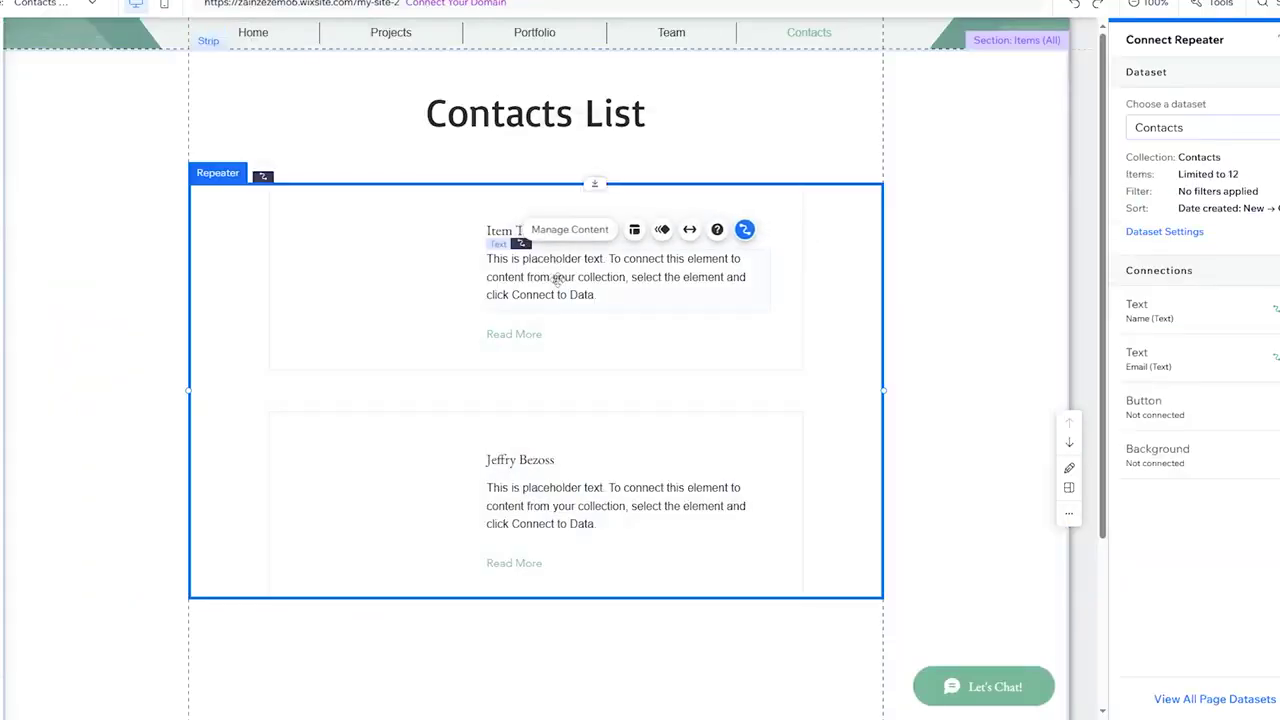